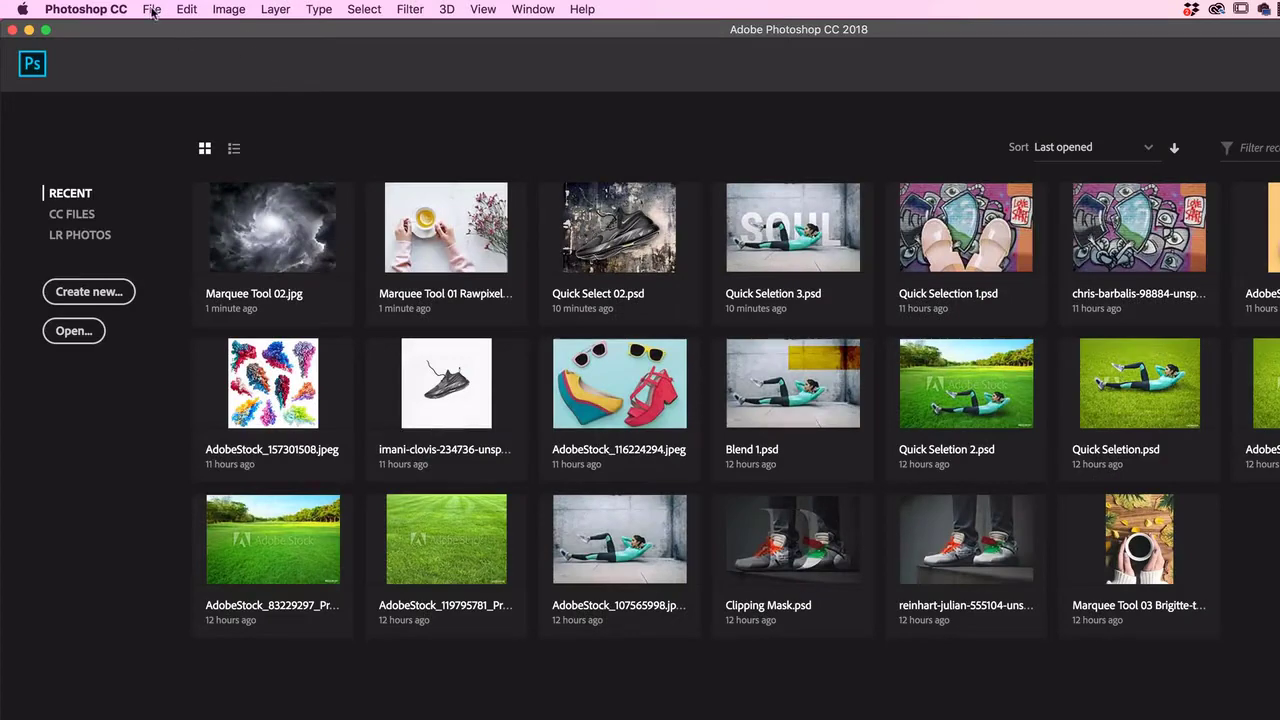
Open Marquee Tool 01 Rawpixel-unsplash.jpg and Marquee Tool 02.jpg from the Exercise Files folder 05 Selections & Masking, leaving the tea cup photo in front.
{"action": "left_click", "coordinate": [152, 10]}
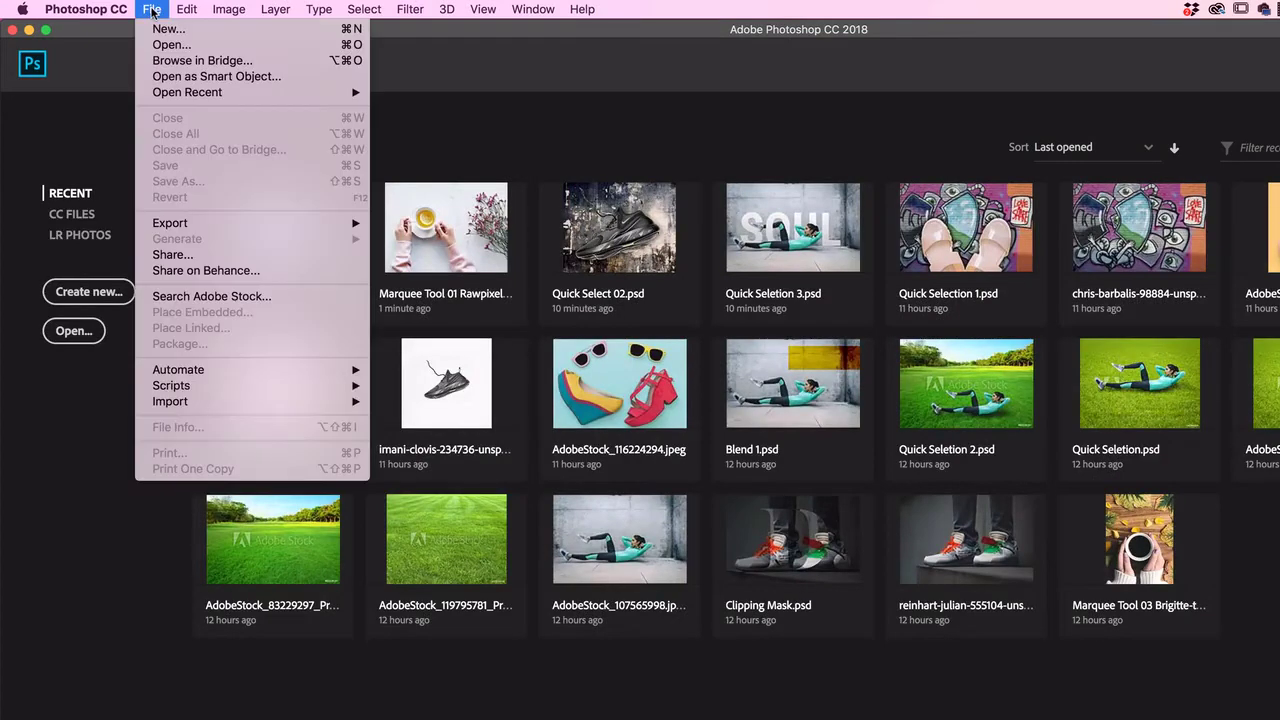
{"action": "left_click", "coordinate": [172, 44]}
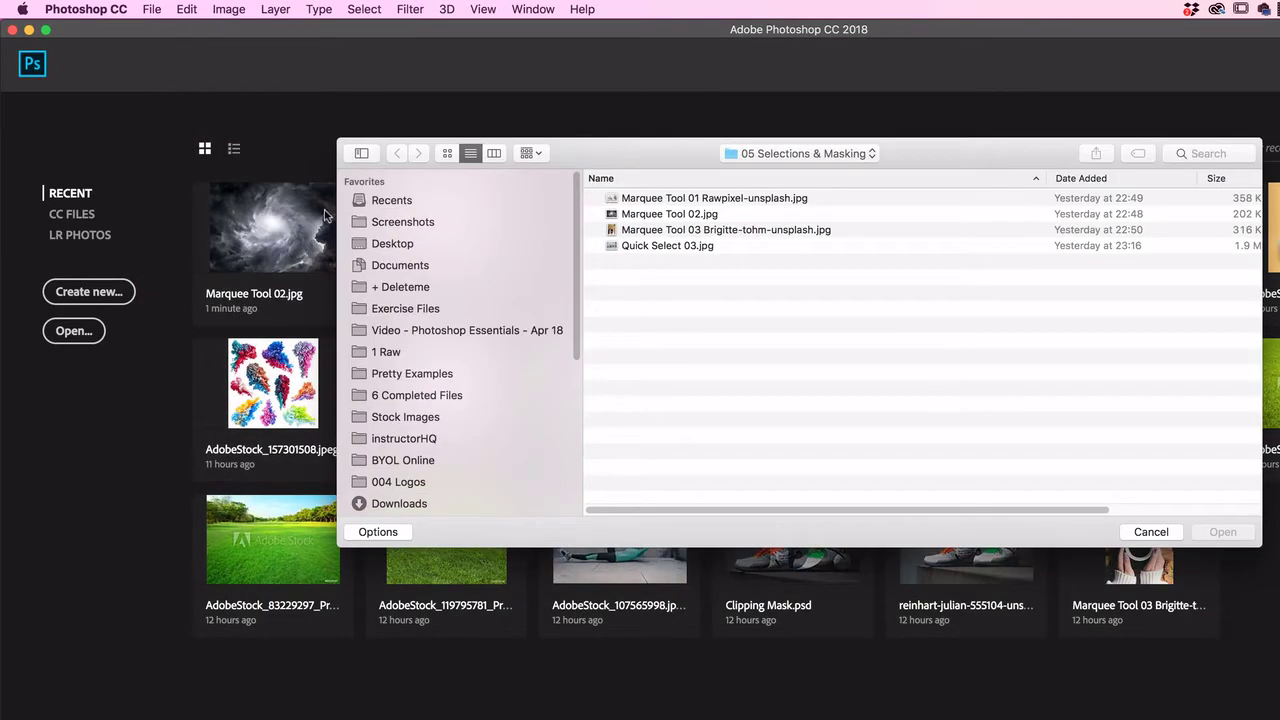
{"action": "left_click", "coordinate": [437, 308]}
{"action": "left_click", "coordinate": [650, 262]}
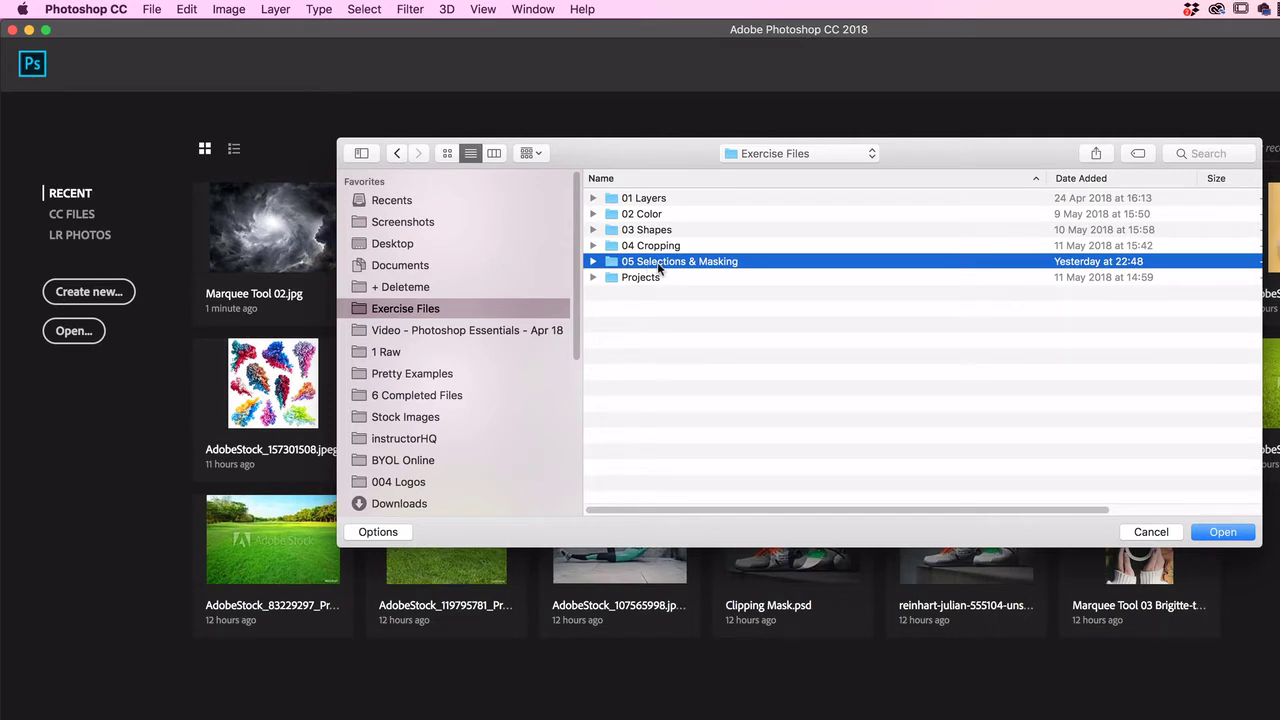
{"action": "double_click", "coordinate": [657, 262]}
{"action": "left_click", "coordinate": [648, 202]}
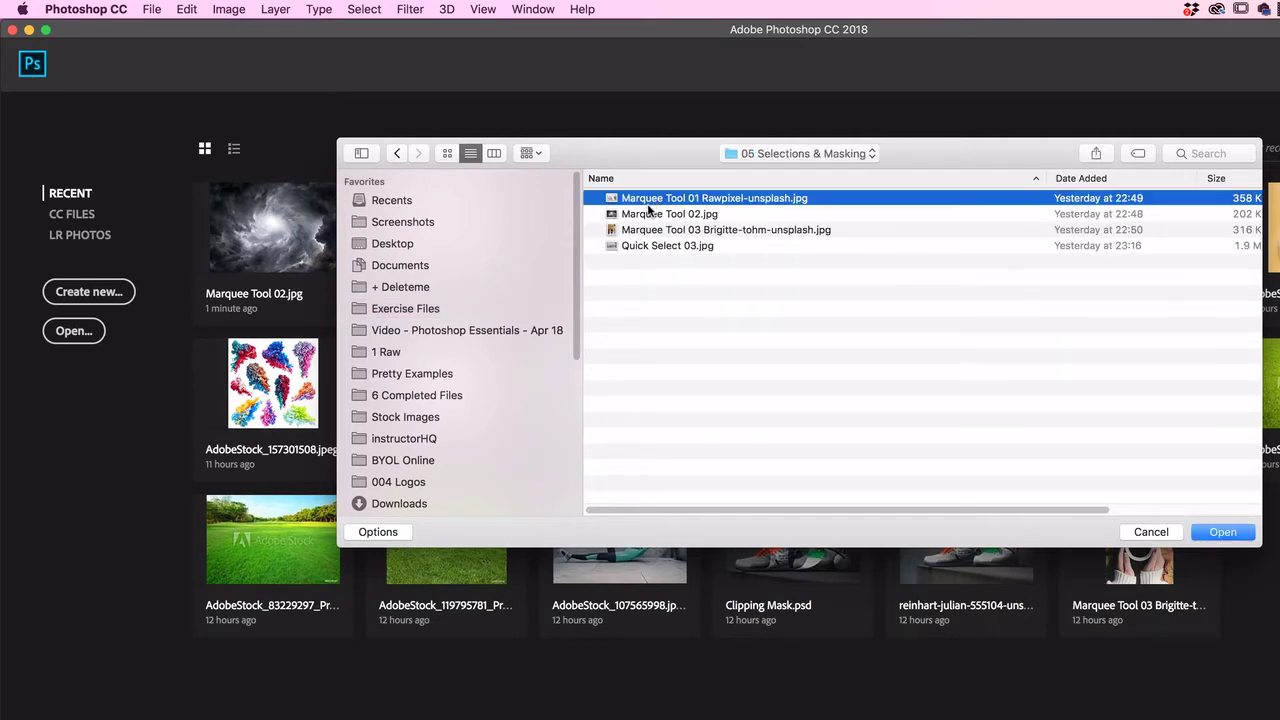
{"action": "left_click", "coordinate": [684, 218], "text": "shift"}
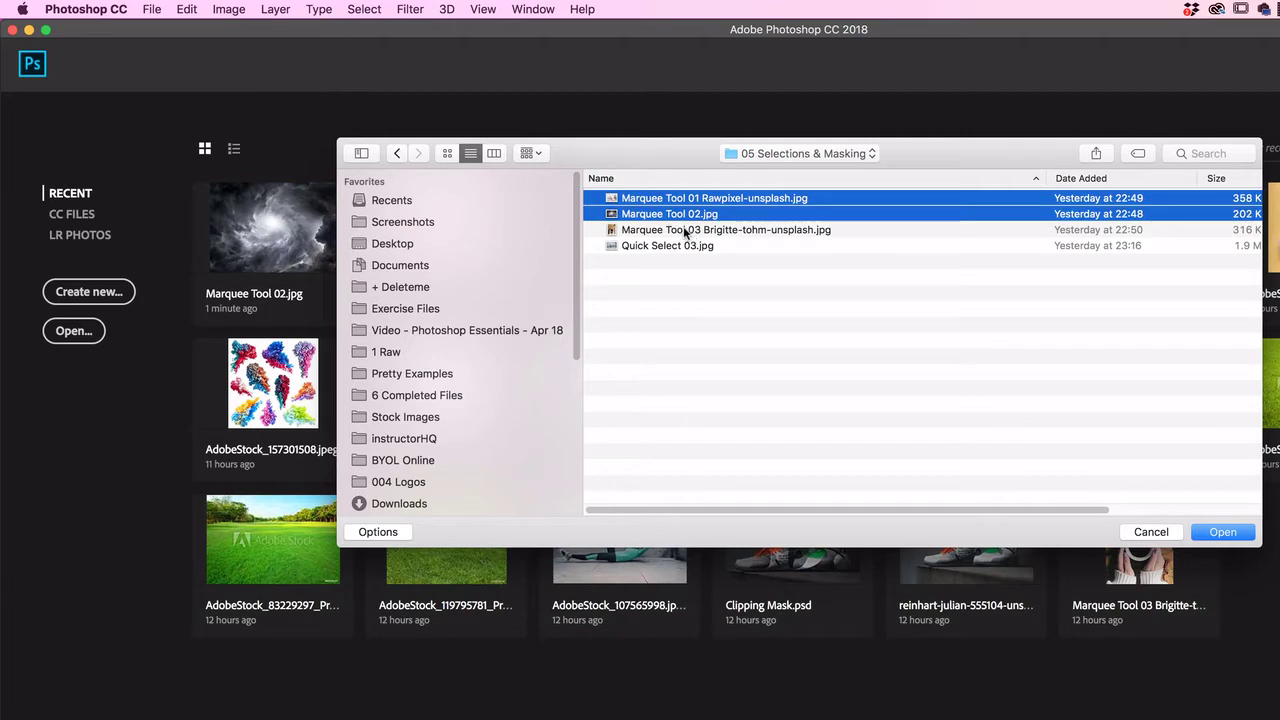
{"action": "left_click", "coordinate": [1222, 532]}
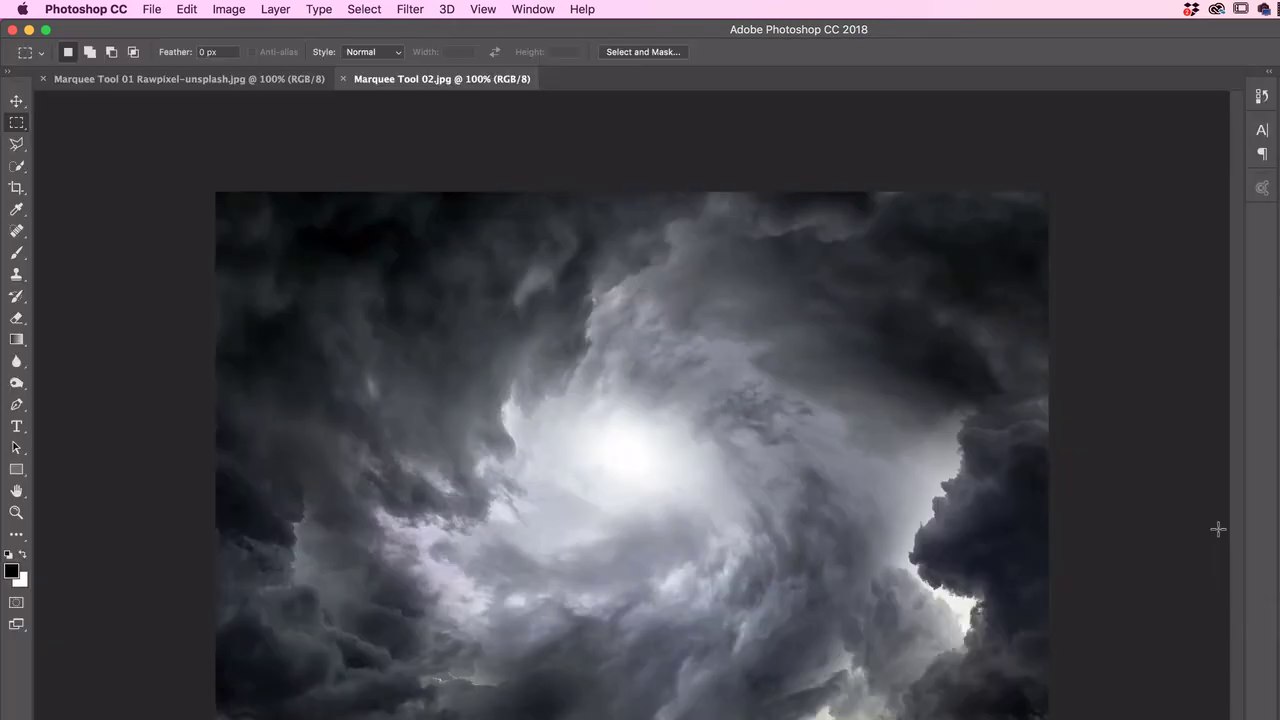
{"action": "left_click", "coordinate": [230, 79]}
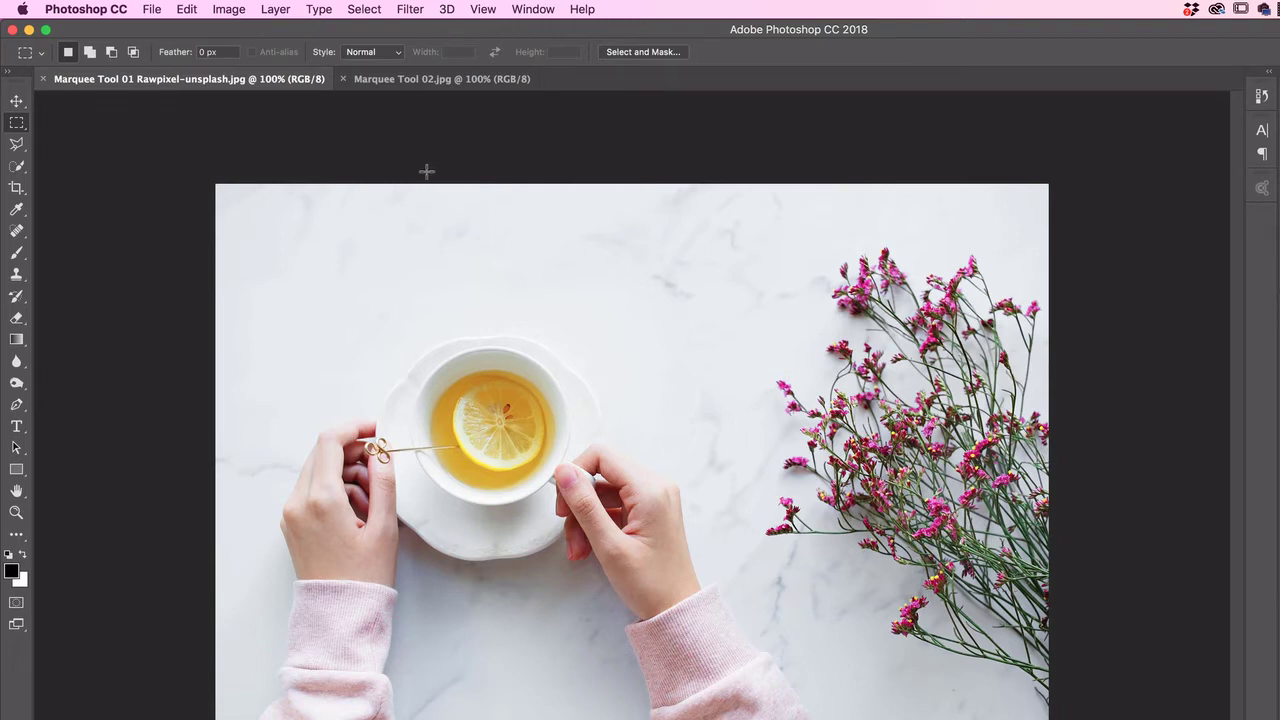
{"action": "left_click", "coordinate": [435, 80]}
{"action": "left_click", "coordinate": [265, 80]}
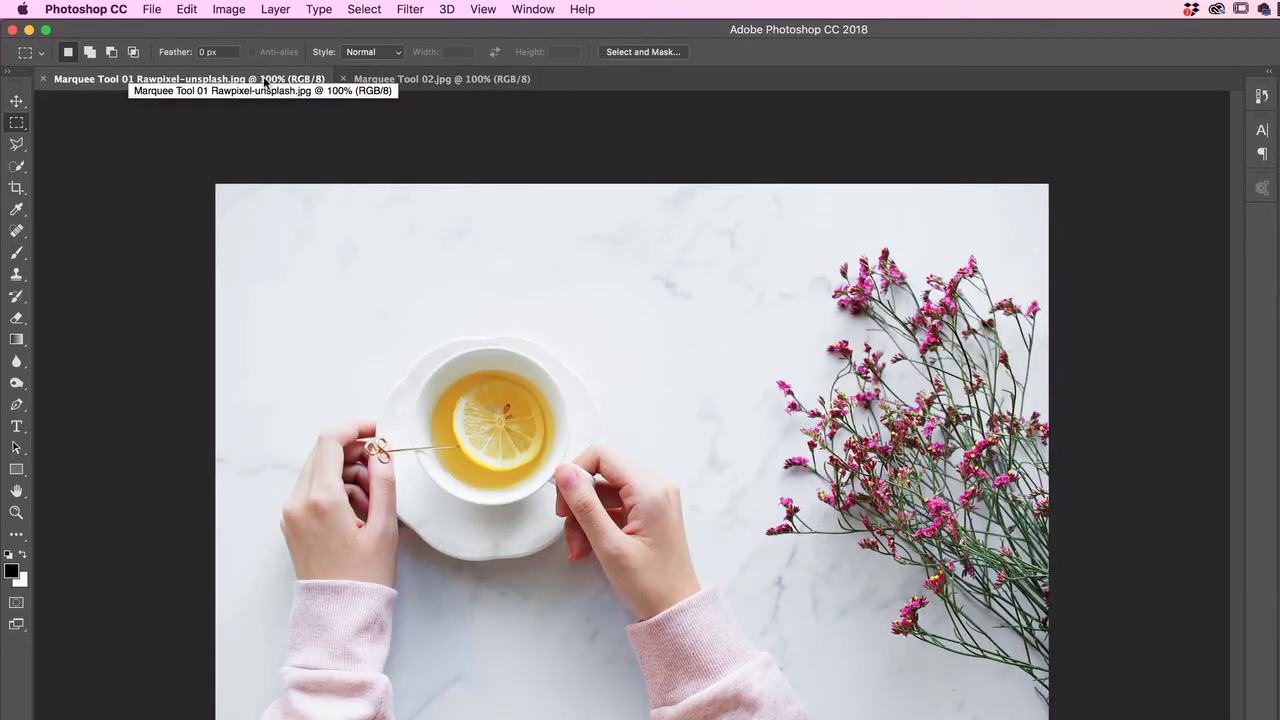
Create a new document 1080 pixels wide and 1080 pixels high.
{"action": "left_click", "coordinate": [153, 12]}
{"action": "left_click", "coordinate": [170, 32]}
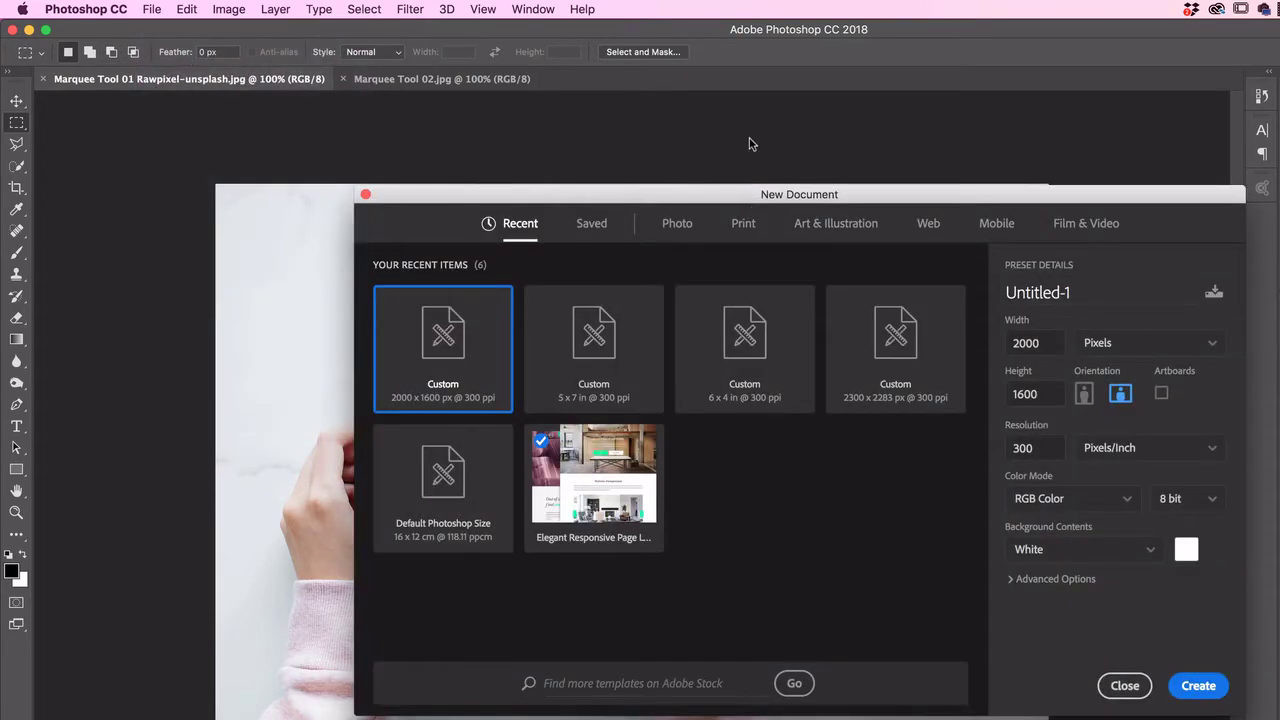
{"action": "double_click", "coordinate": [1030, 343]}
{"action": "type", "text": "108"}
{"action": "key", "text": "Tab"}
{"action": "type", "text": "1"}
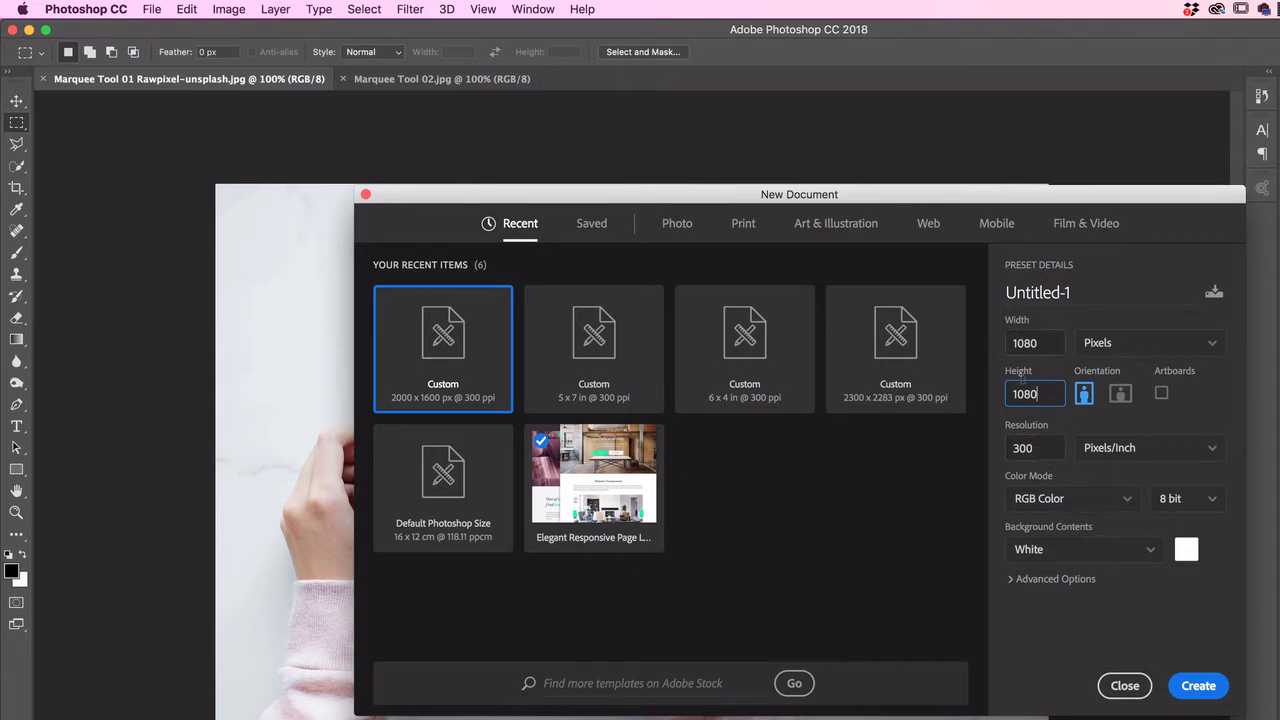
{"action": "left_click", "coordinate": [1198, 685]}
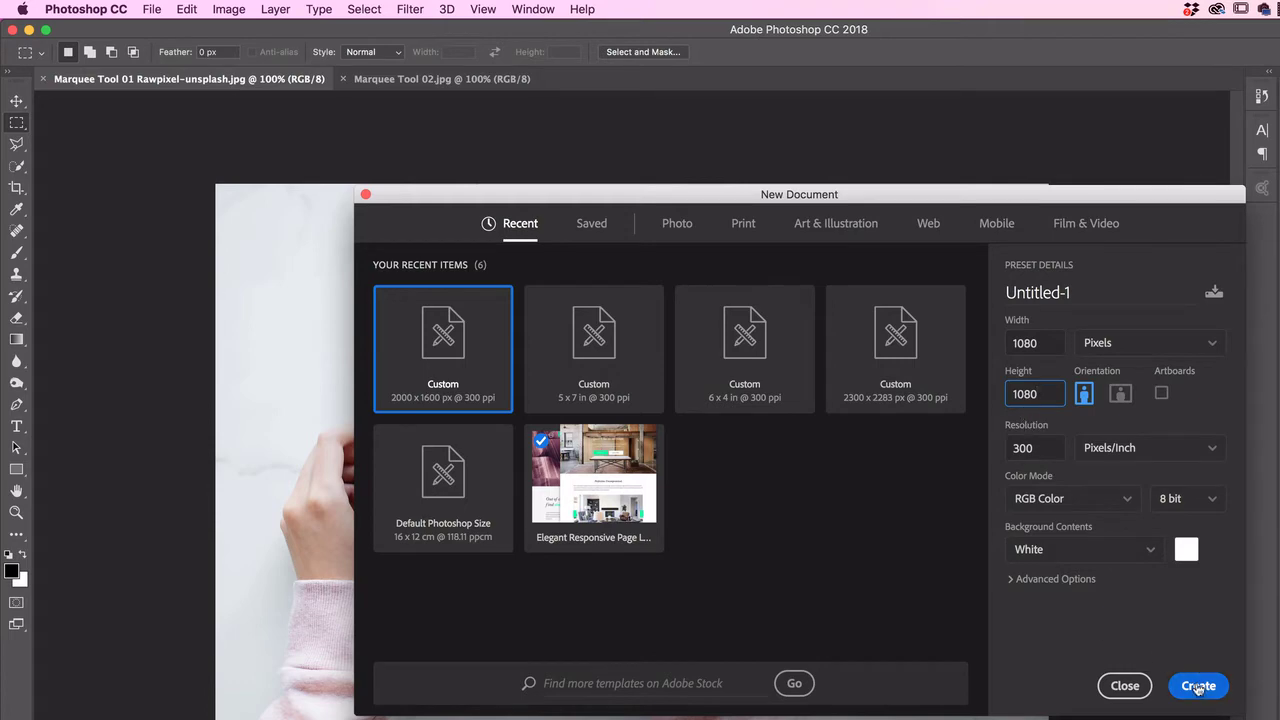
Return to the tea cup photo and activate the Rectangular Marquee Tool.
{"action": "left_click", "coordinate": [155, 80]}
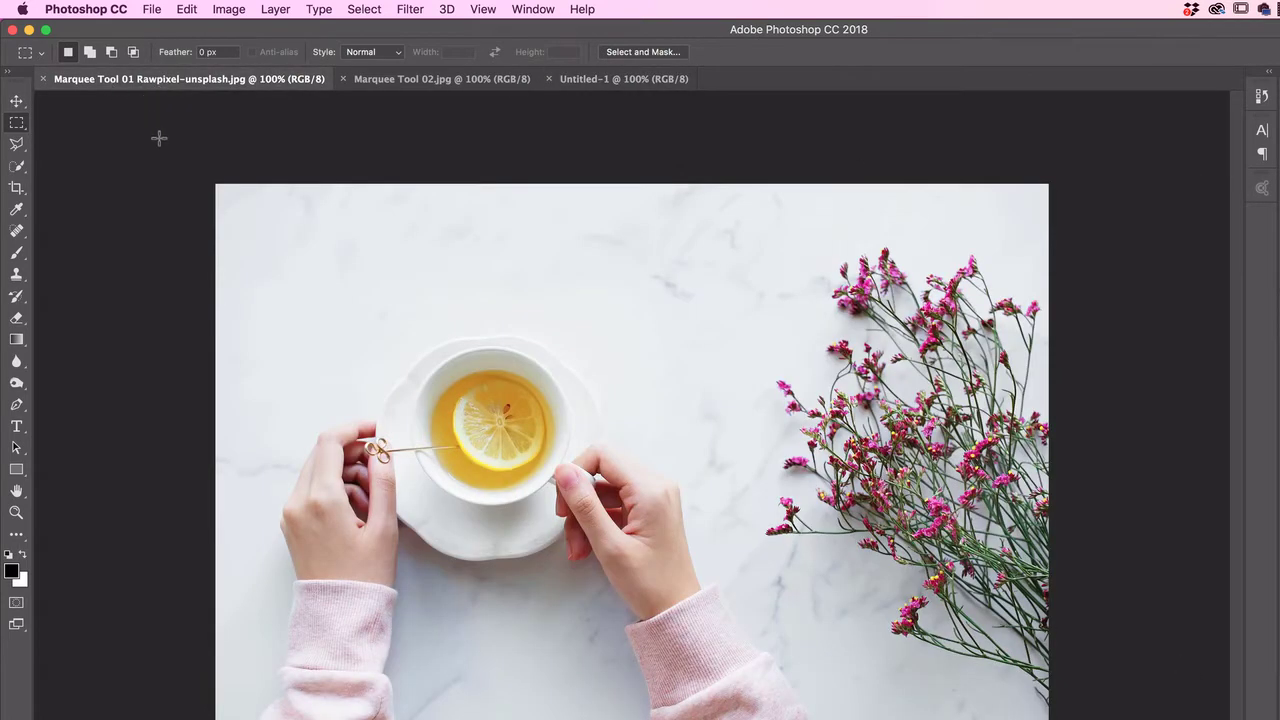
{"action": "right_click", "coordinate": [19, 125]}
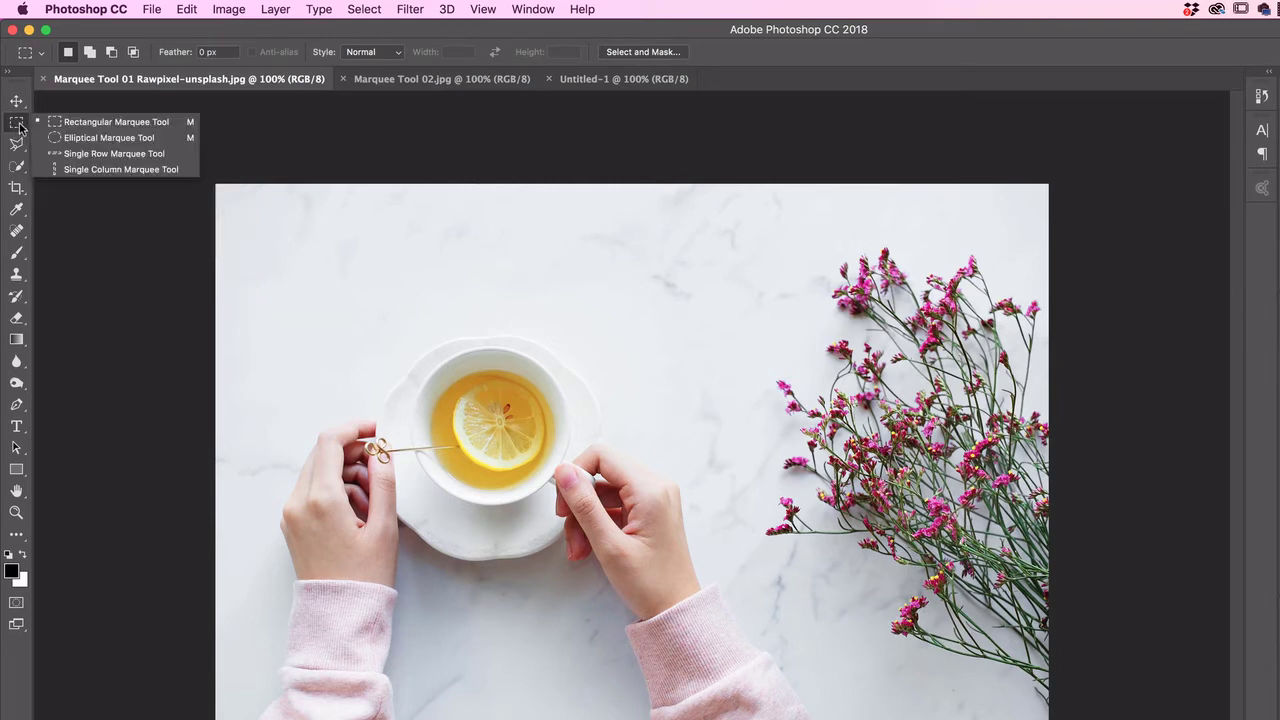
{"action": "left_click", "coordinate": [86, 125]}
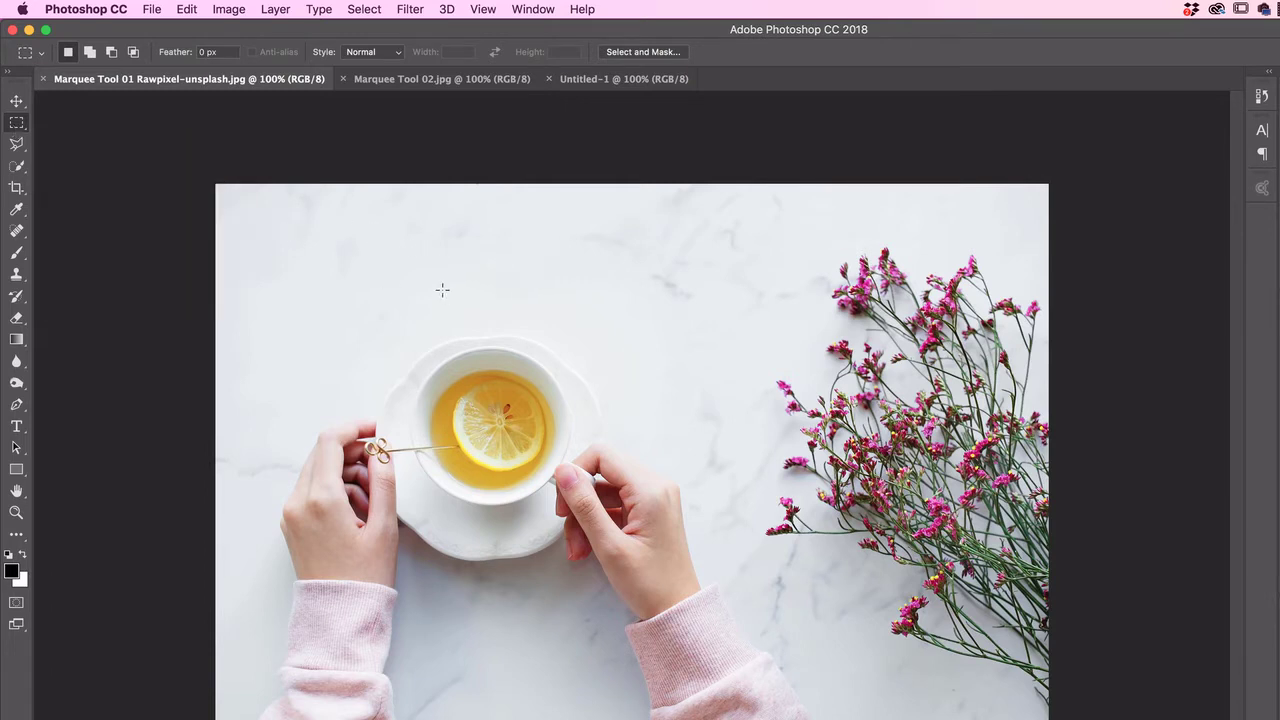
{"action": "left_click_drag", "start_coordinate": [274, 198], "coordinate": [816, 638]}
{"action": "left_click", "coordinate": [364, 9]}
{"action": "left_click", "coordinate": [372, 43]}
Select a square area around the tea cup and both hands, position the selection, and copy it.
{"action": "left_click_drag", "start_coordinate": [295, 263], "coordinate": [800, 719]}
{"action": "mouse_move", "coordinate": [557, 410]}
{"action": "left_mouse_down"}
{"action": "mouse_move", "coordinate": [597, 404]}
{"action": "mouse_move", "coordinate": [551, 405]}
{"action": "mouse_move", "coordinate": [568, 406]}
{"action": "left_mouse_up"}
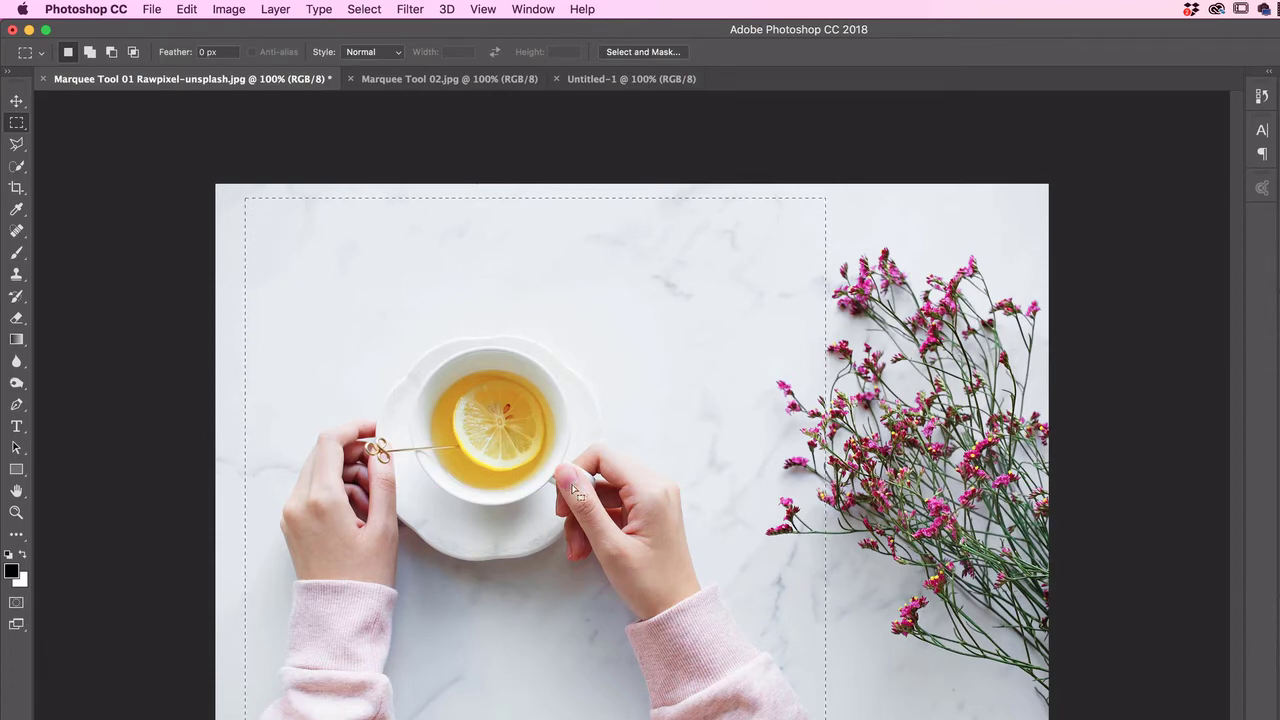
{"action": "left_click", "coordinate": [184, 9]}
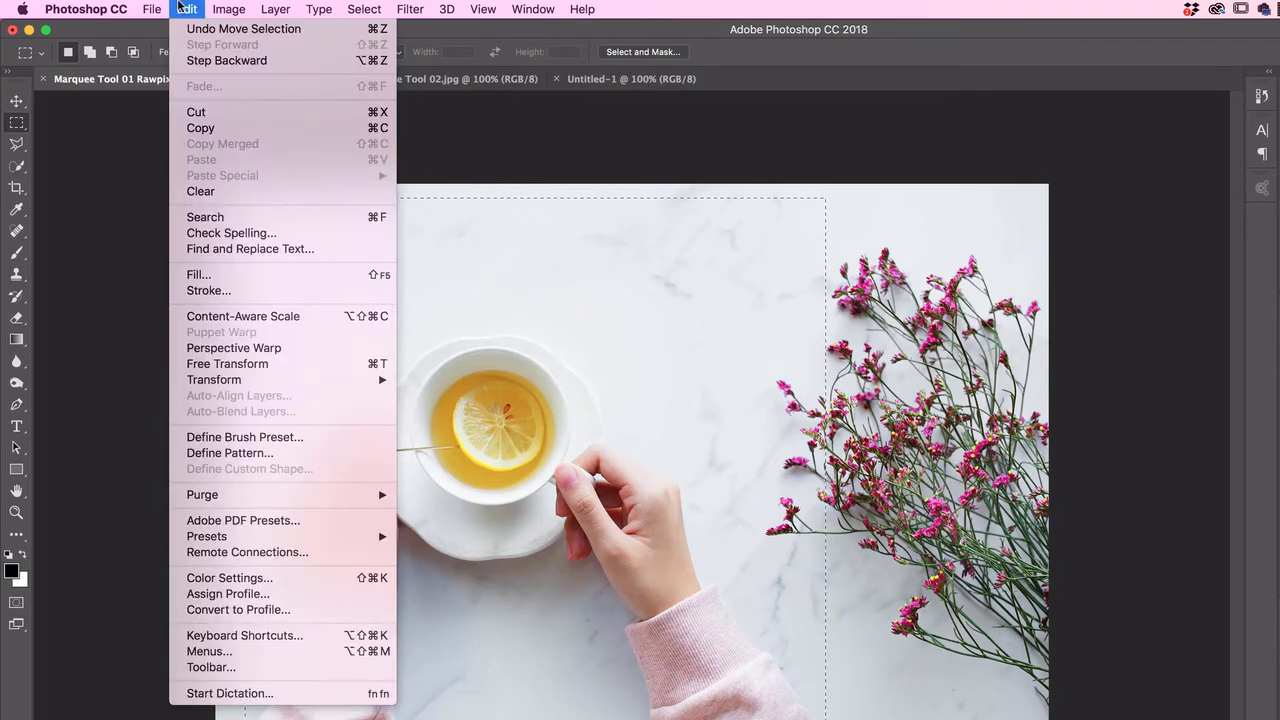
{"action": "left_click", "coordinate": [201, 129]}
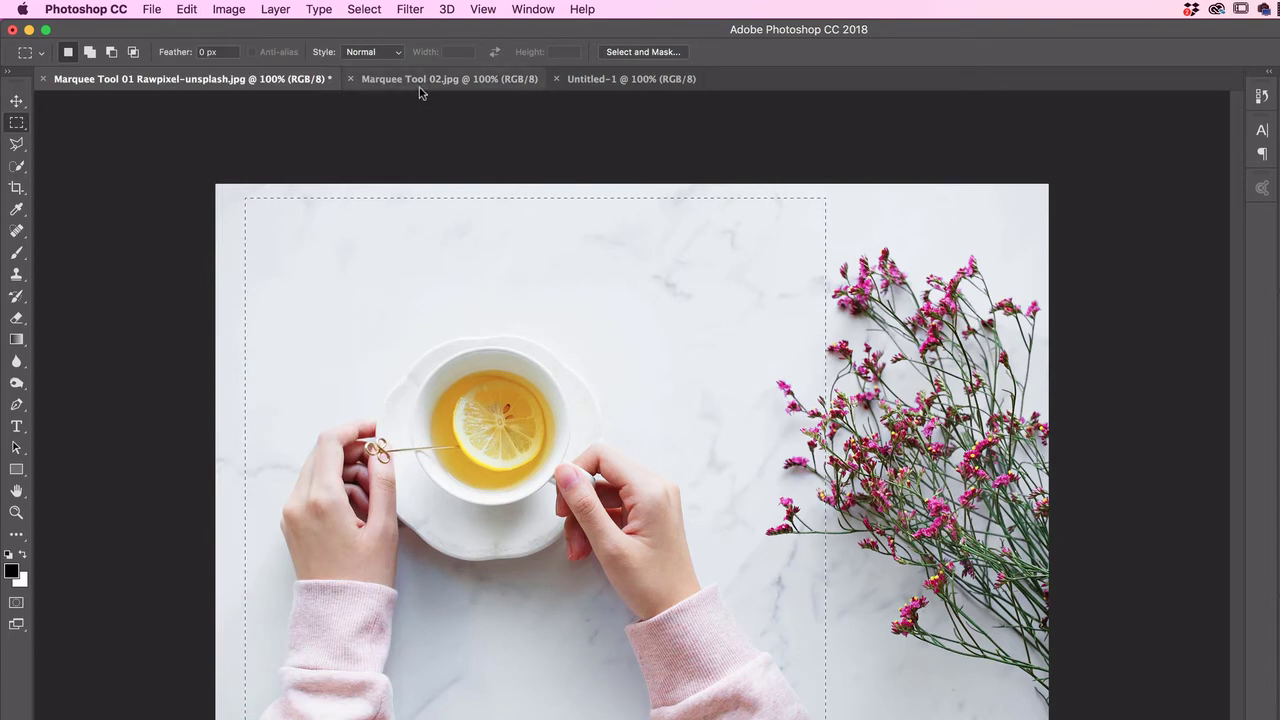
Paste the copied tea cup area into the blank Untitled-1 document.
{"action": "left_click", "coordinate": [610, 80]}
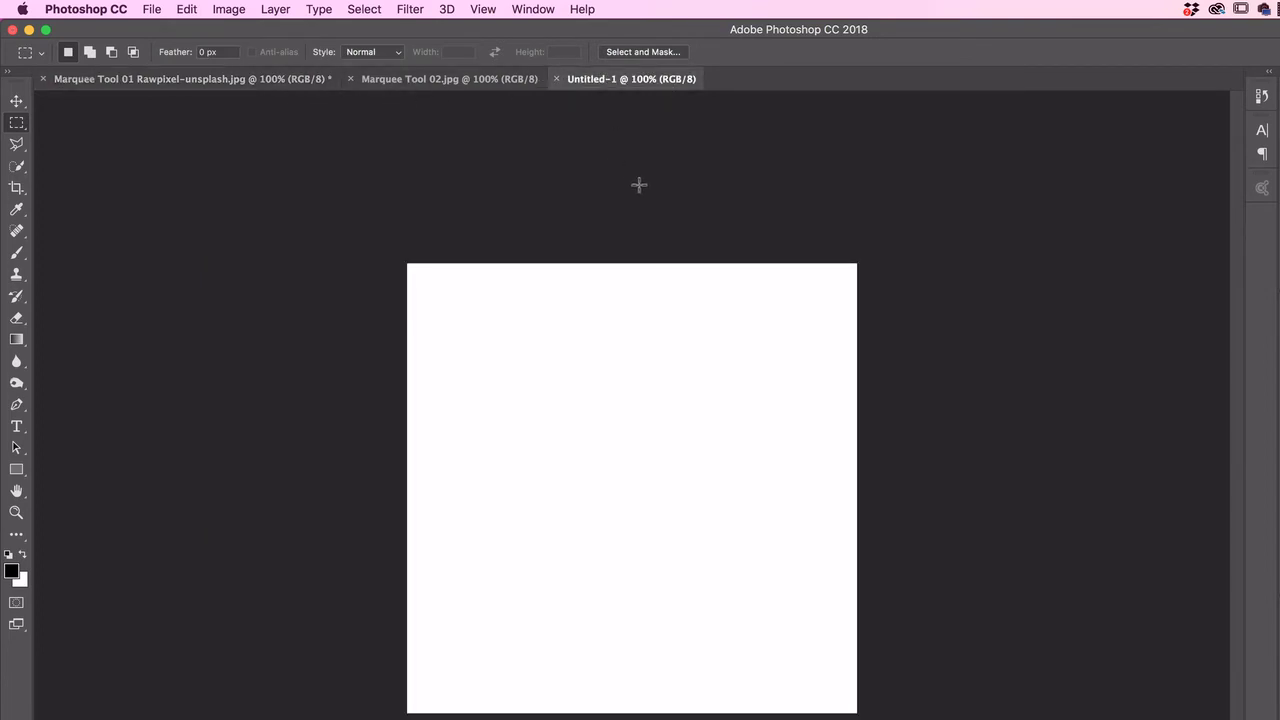
{"action": "left_click", "coordinate": [186, 9]}
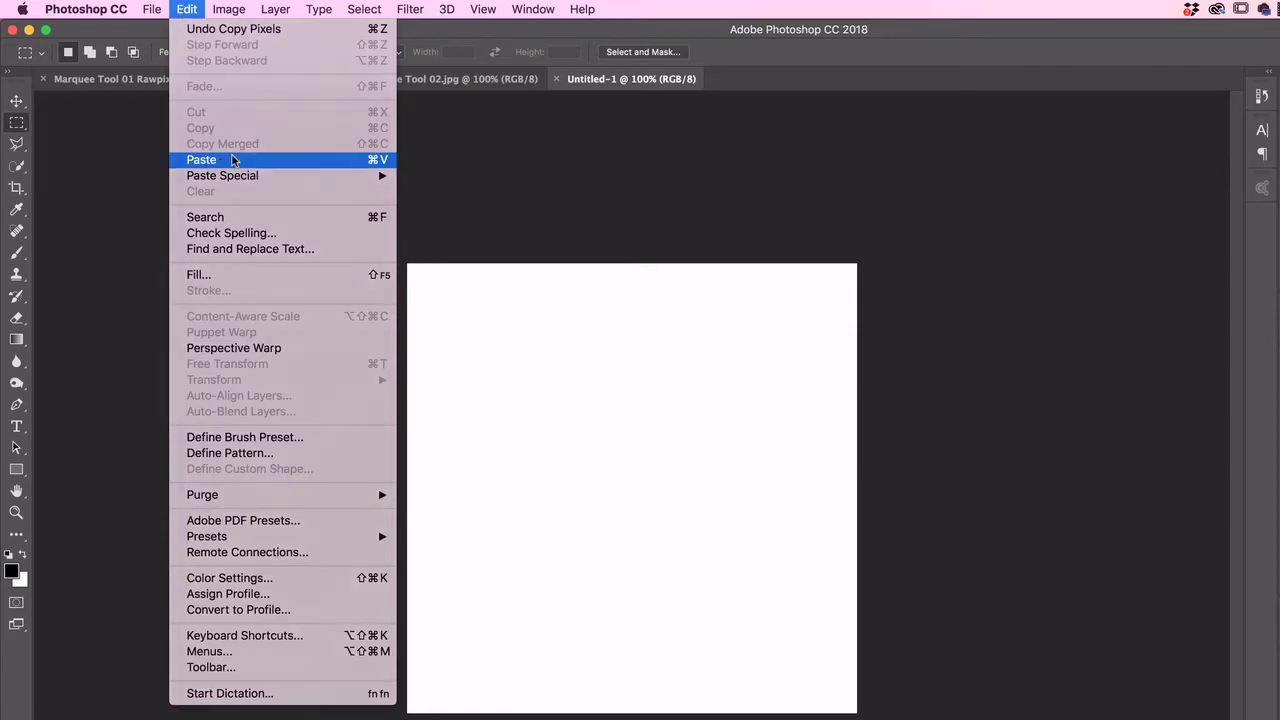
{"action": "left_click", "coordinate": [201, 160]}
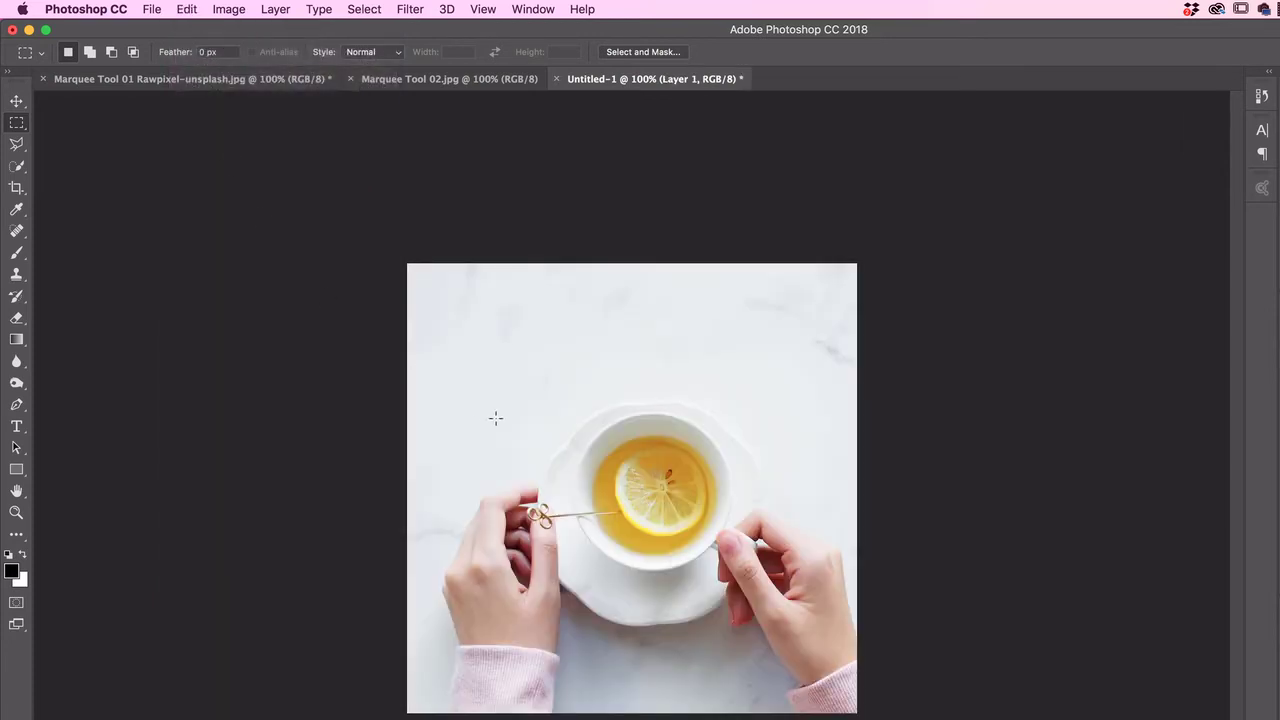
Scale the pasted tea cup layer down with Free Transform so that it fits the square canvas.
{"action": "left_click", "coordinate": [186, 8]}
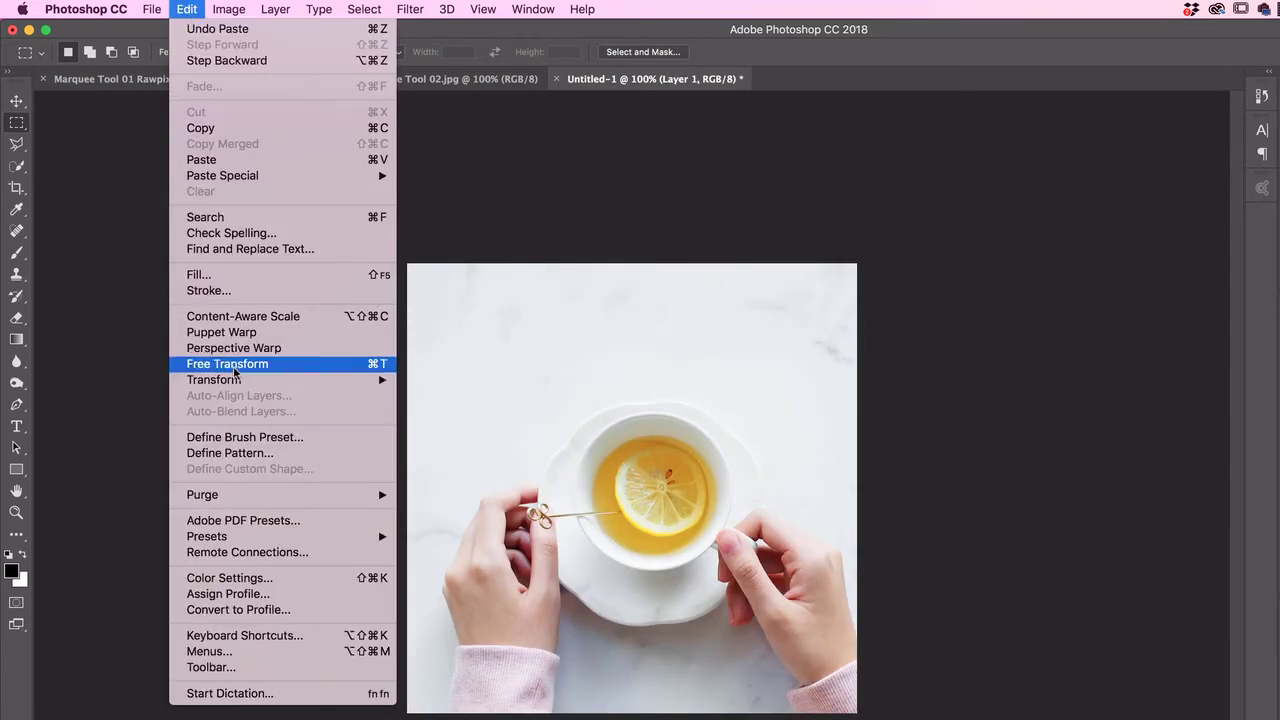
{"action": "mouse_move", "coordinate": [263, 380]}
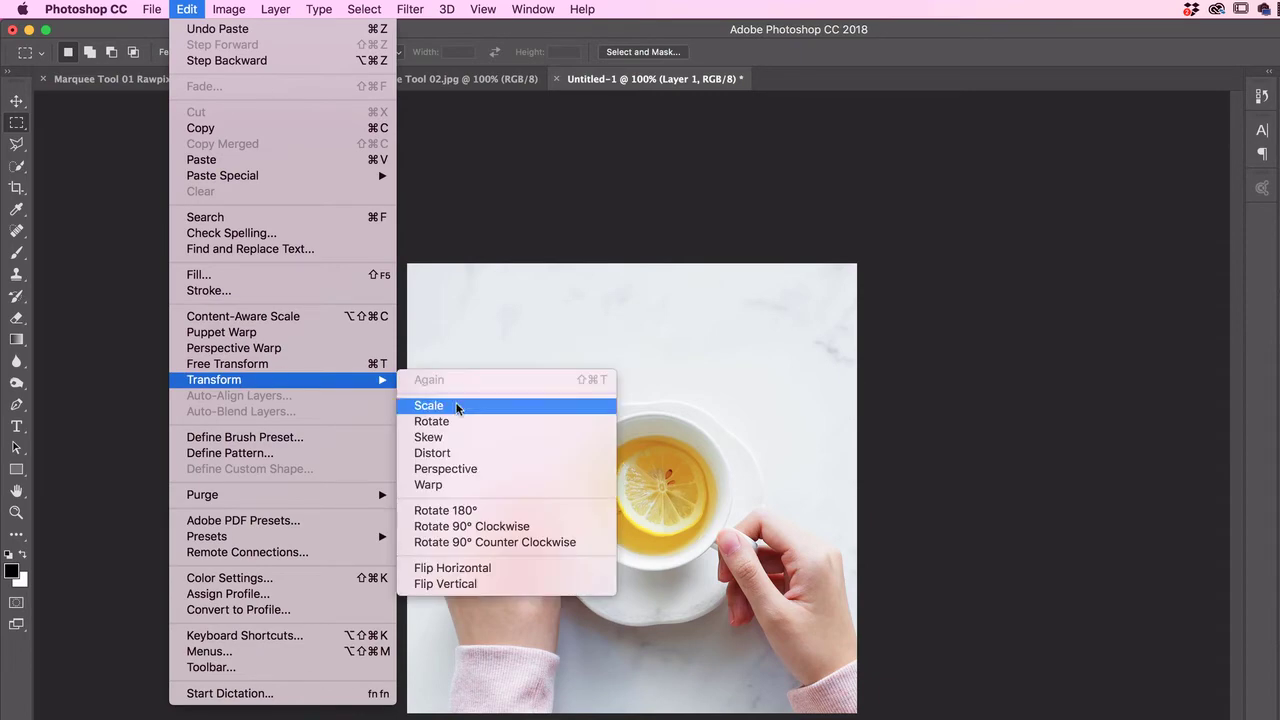
{"action": "left_click", "coordinate": [316, 366]}
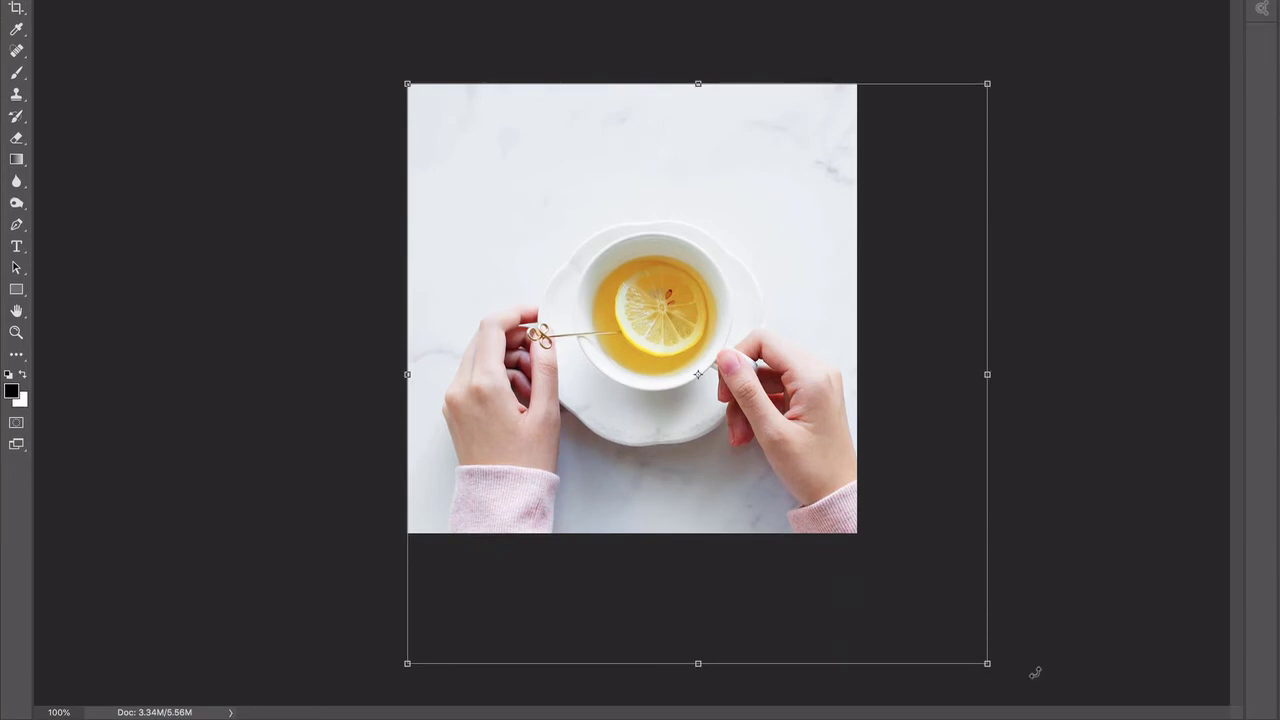
{"action": "left_click_drag", "start_coordinate": [989, 663], "coordinate": [860, 536]}
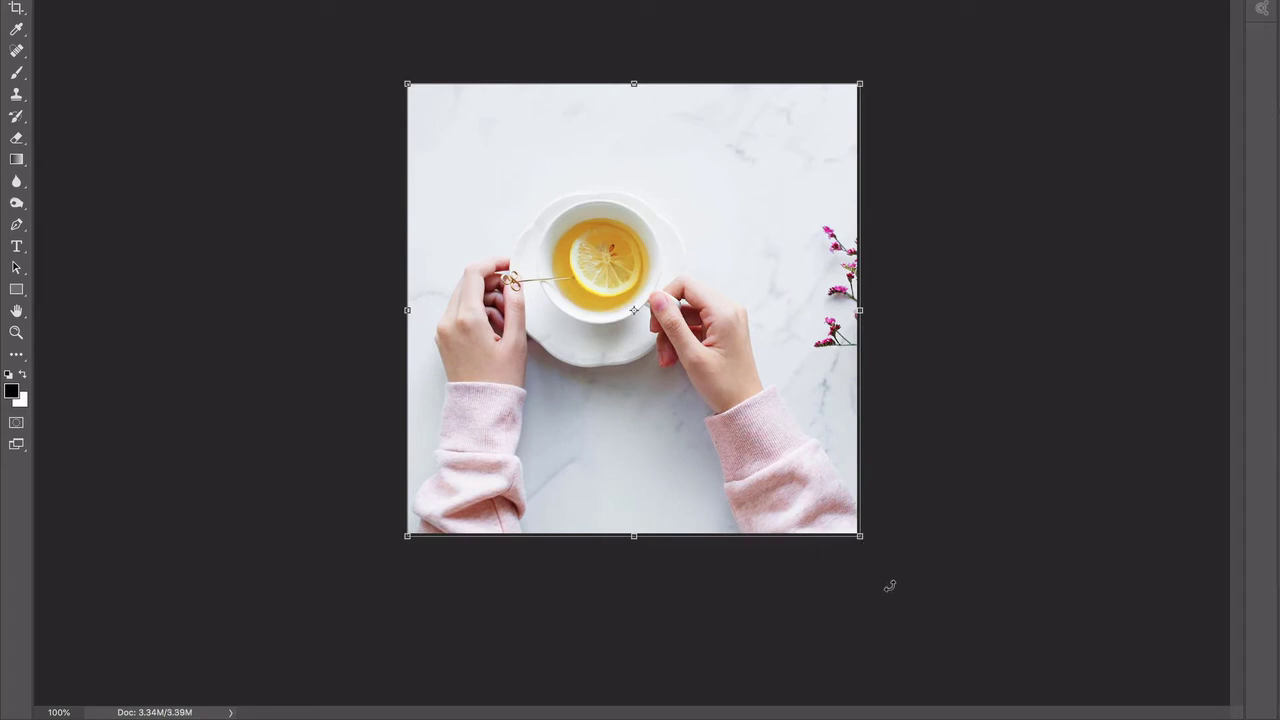
{"action": "key", "text": "Return"}
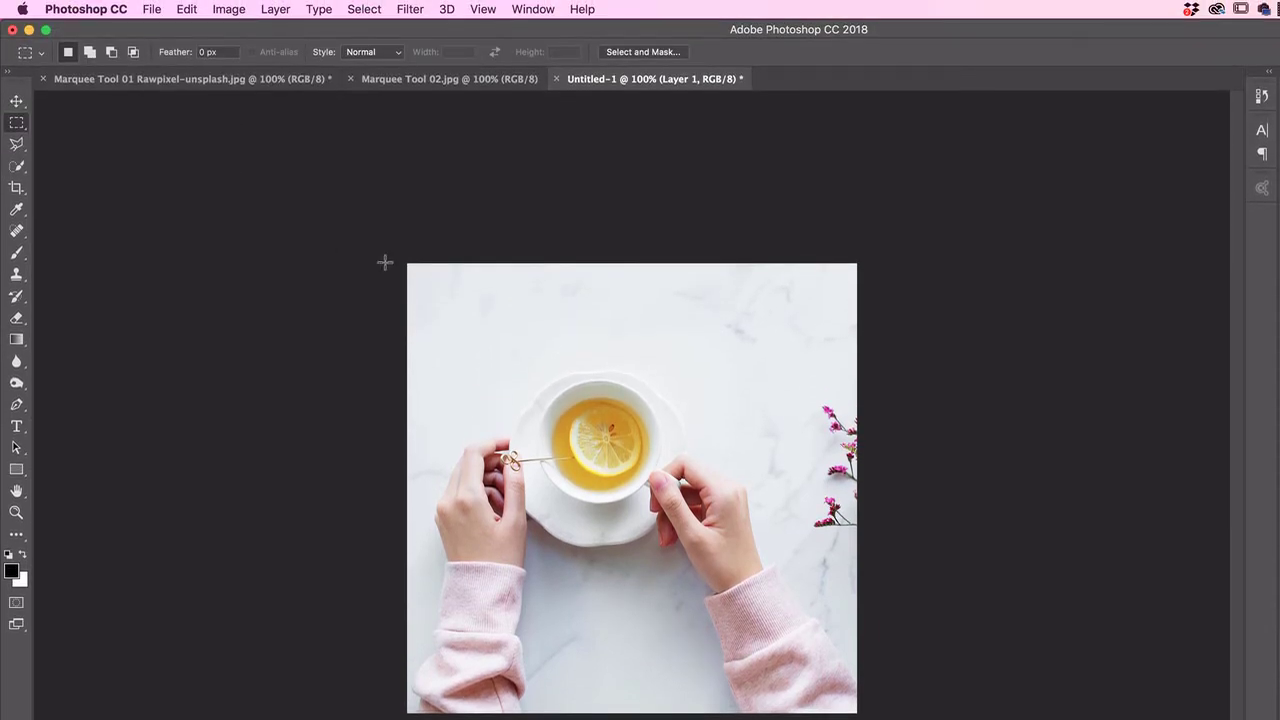
Switch to the storm cloud image and activate the Elliptical Marquee Tool.
{"action": "left_click", "coordinate": [423, 82]}
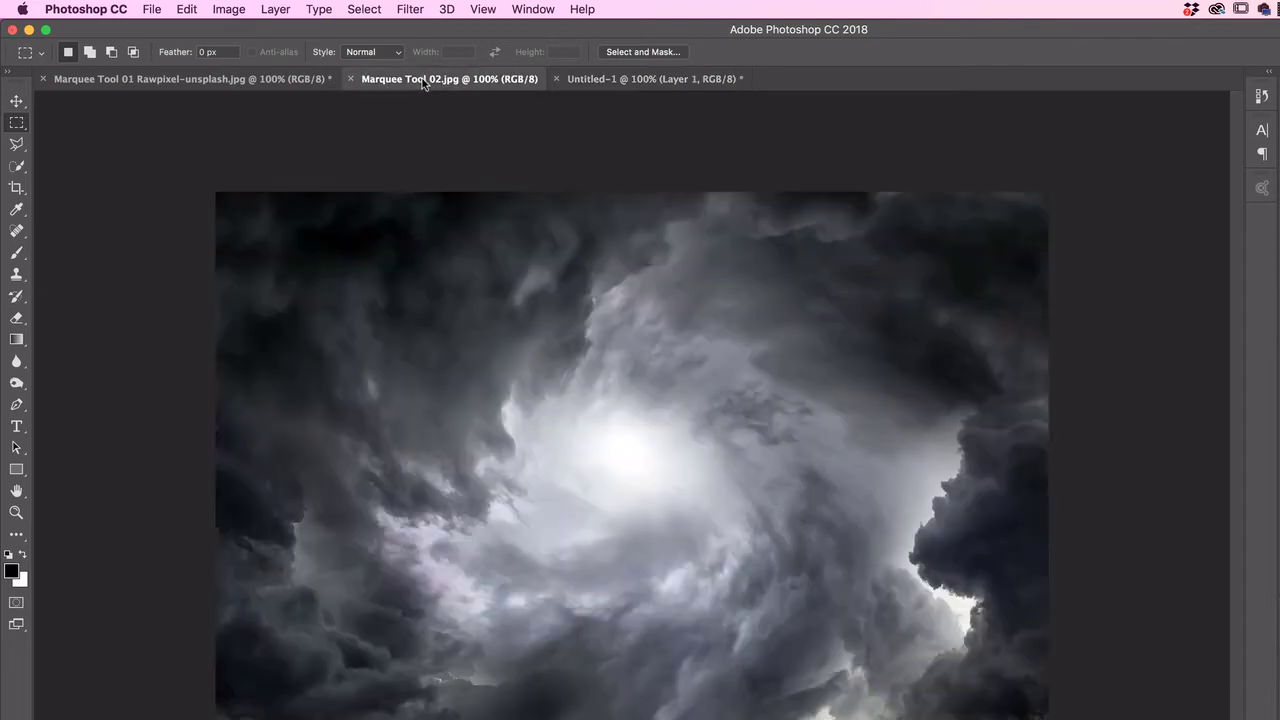
{"action": "left_click", "coordinate": [16, 122]}
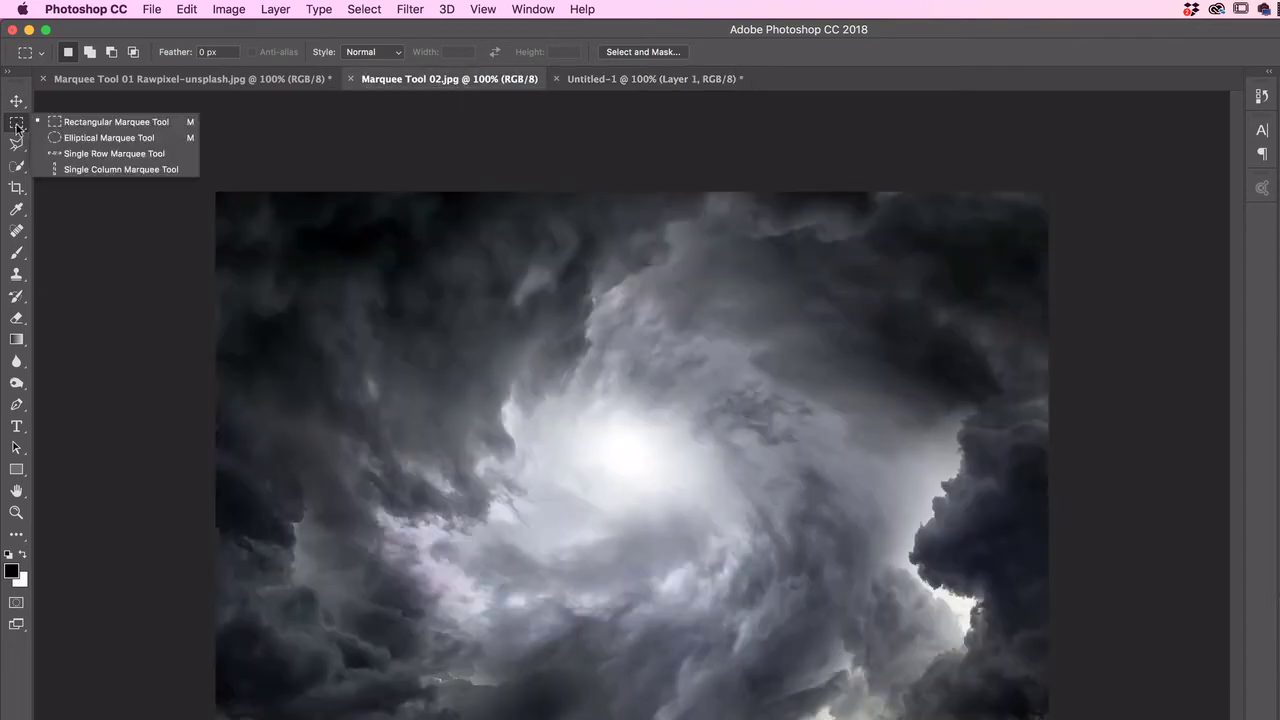
{"action": "left_click", "coordinate": [97, 140]}
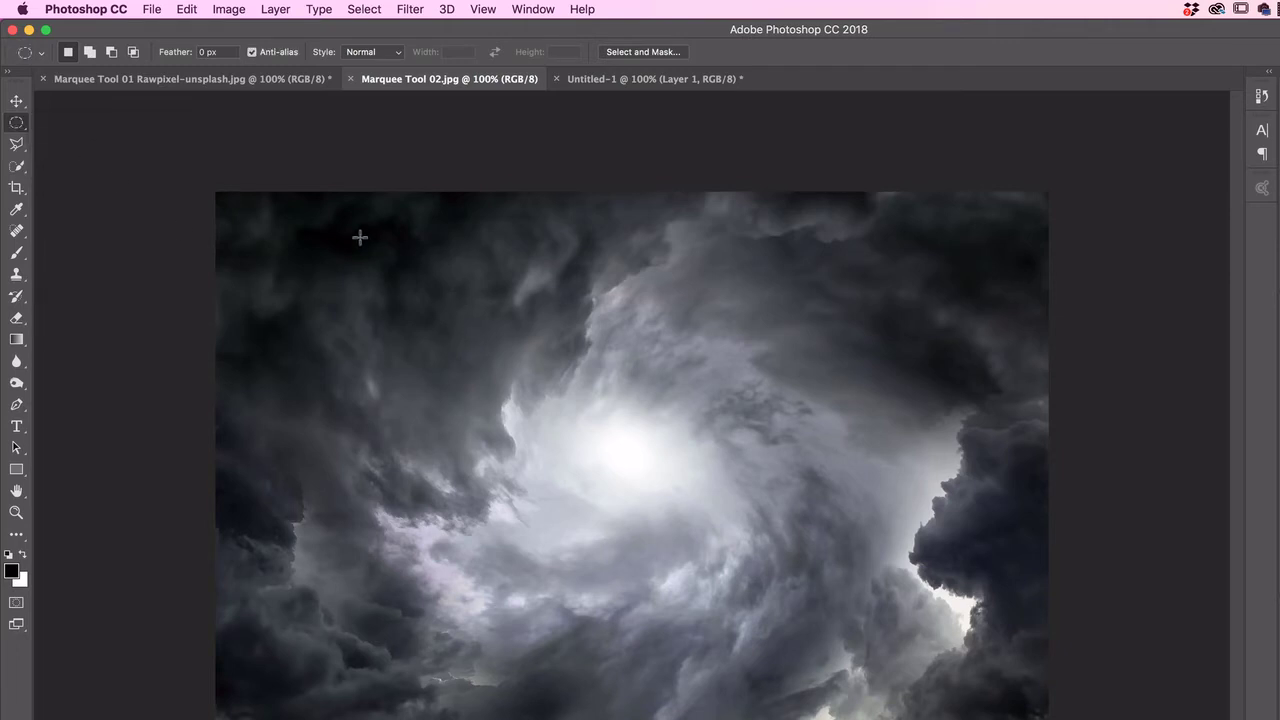
{"action": "left_click_drag", "start_coordinate": [360, 237], "coordinate": [843, 640]}
{"action": "left_click_drag", "start_coordinate": [405, 323], "coordinate": [640, 575]}
{"action": "left_click_drag", "start_coordinate": [792, 368], "coordinate": [471, 412]}
{"action": "left_click", "coordinate": [357, 12]}
{"action": "left_click", "coordinate": [372, 41]}
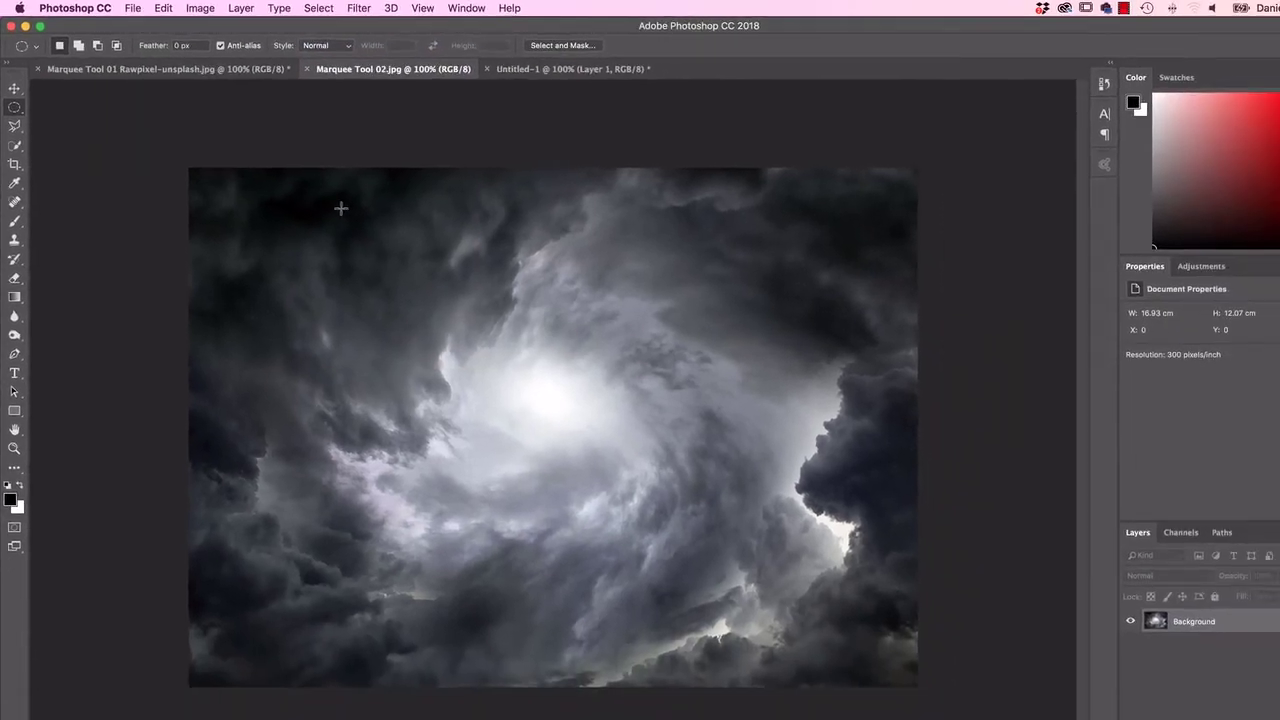
Draw a large perfect circle selection over the swirling clouds and position it around the bright centre.
{"action": "left_click_drag", "start_coordinate": [414, 252], "coordinate": [938, 719]}
{"action": "left_click_drag", "start_coordinate": [751, 590], "coordinate": [795, 613]}
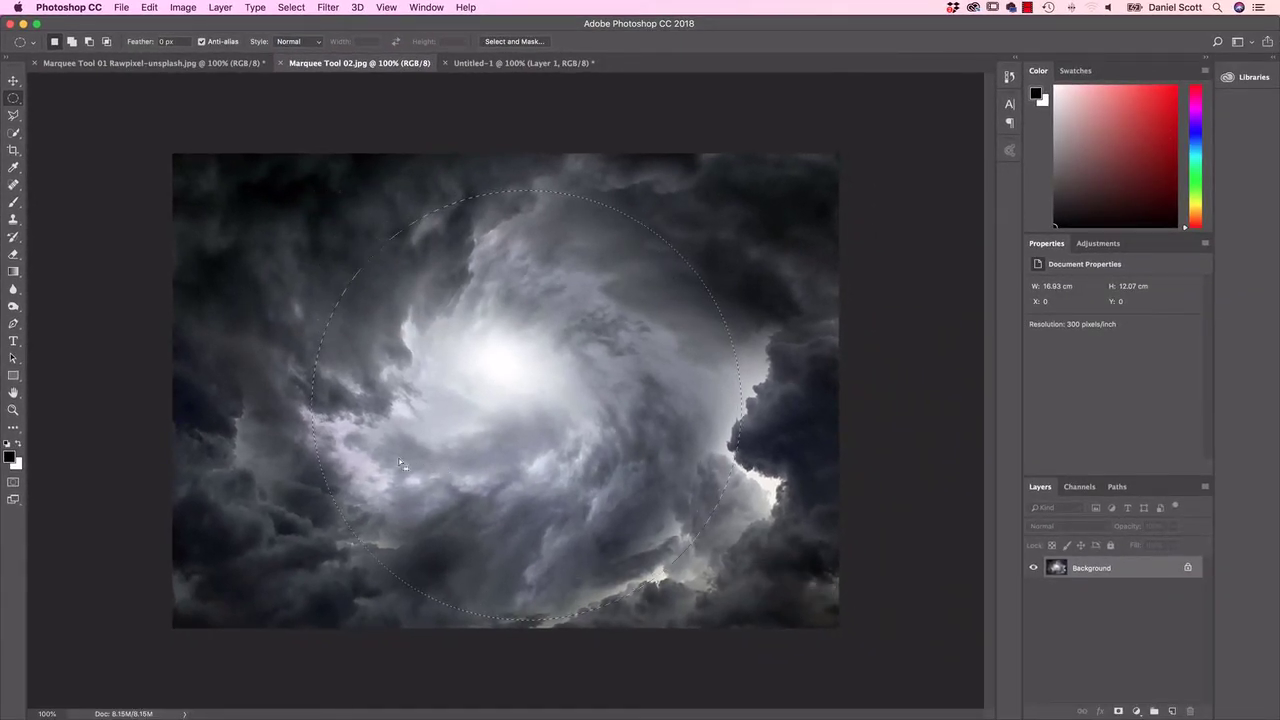
{"action": "left_click_drag", "start_coordinate": [587, 469], "coordinate": [573, 438]}
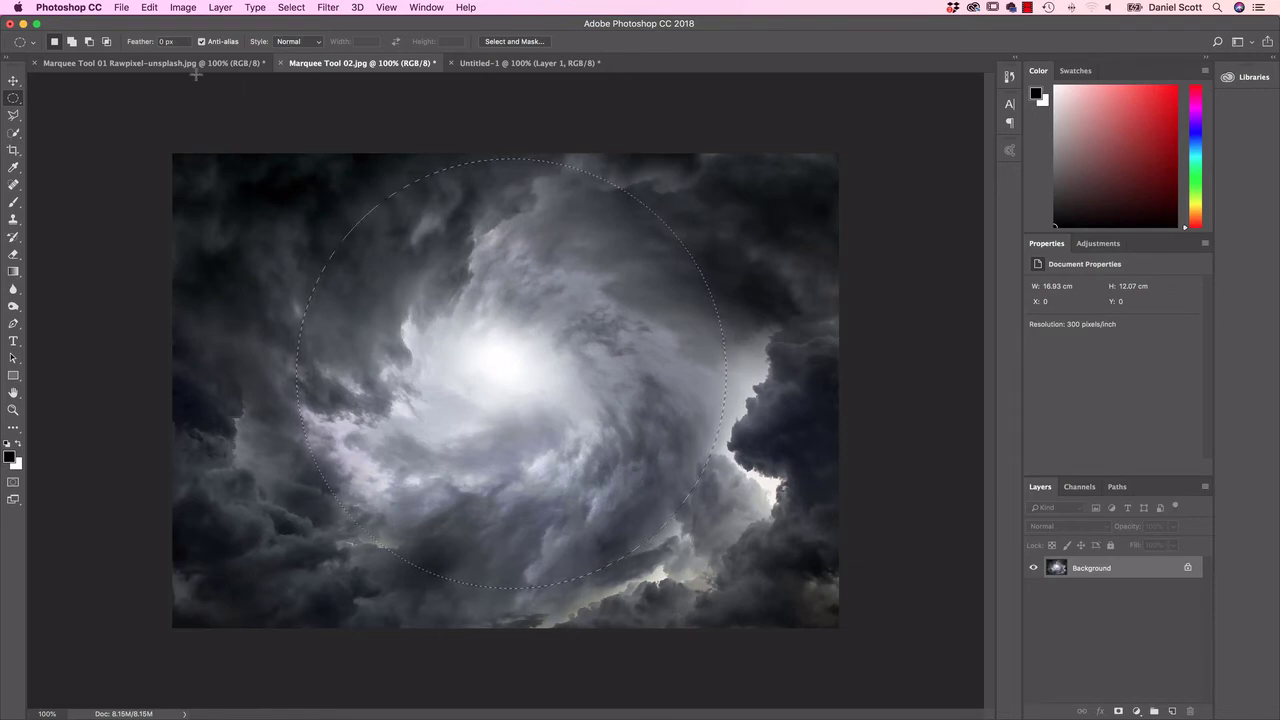
Paste the copied storm circle into the Untitled-1 document above the tea cup layer.
{"action": "left_click", "coordinate": [191, 65]}
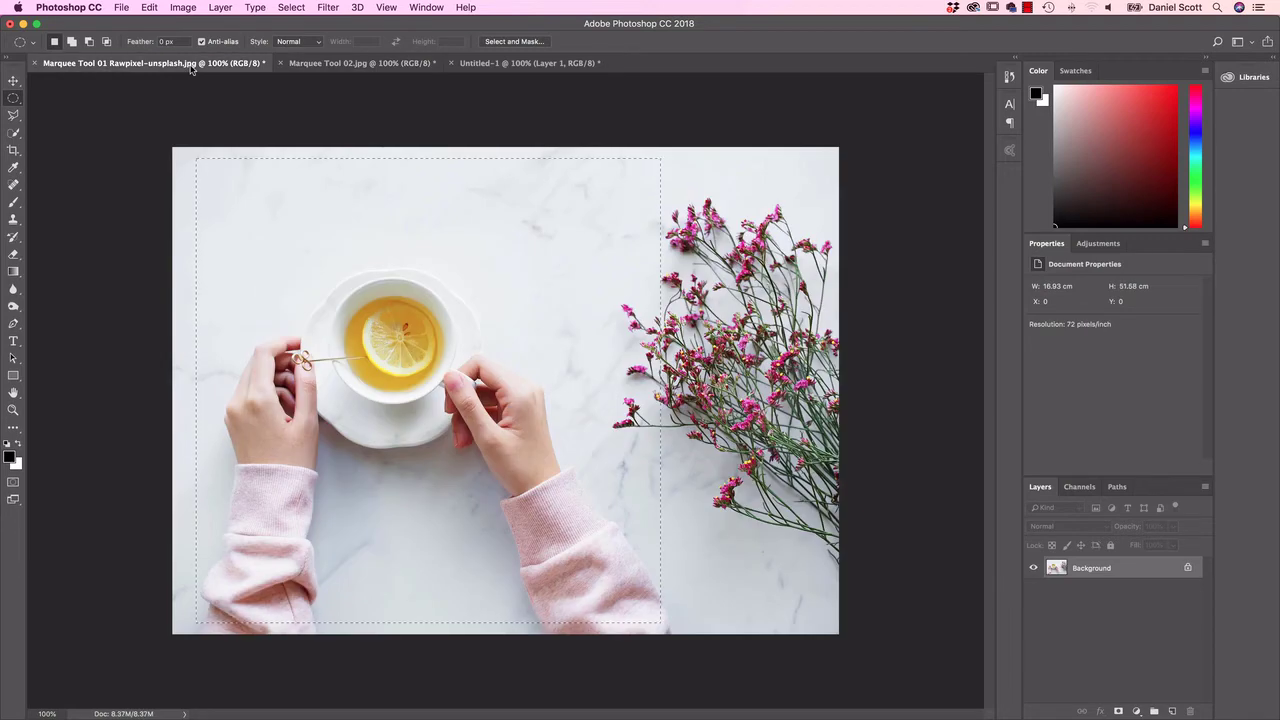
{"action": "left_click", "coordinate": [525, 63]}
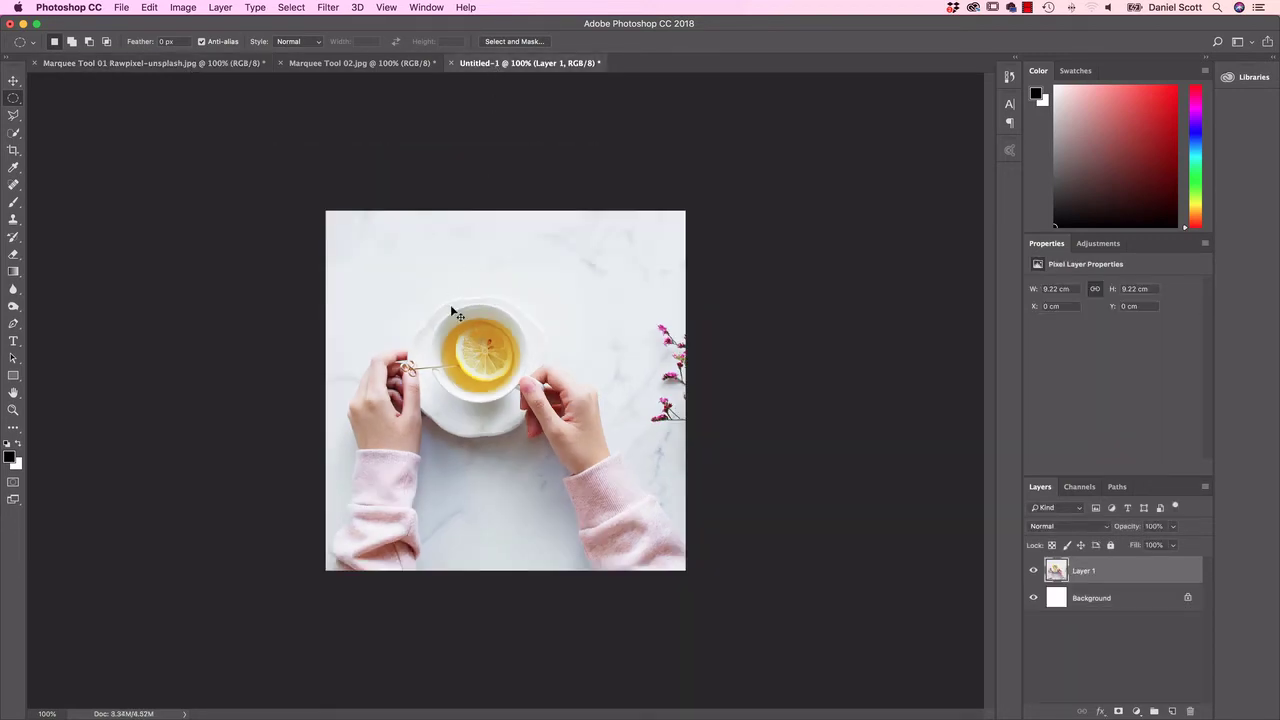
{"action": "key", "text": "super+v"}
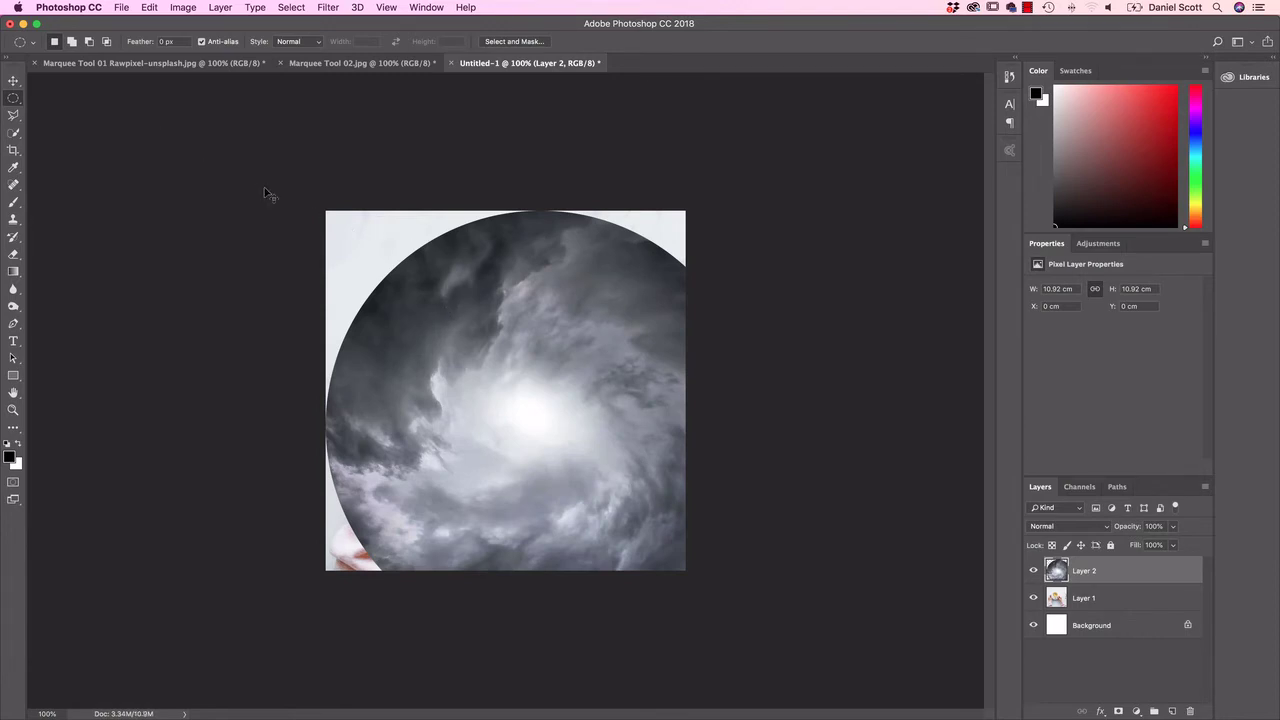
Scale the storm circle layer down to about 20% with Free Transform and place it over the tea in the cup.
{"action": "key", "text": "super+t"}
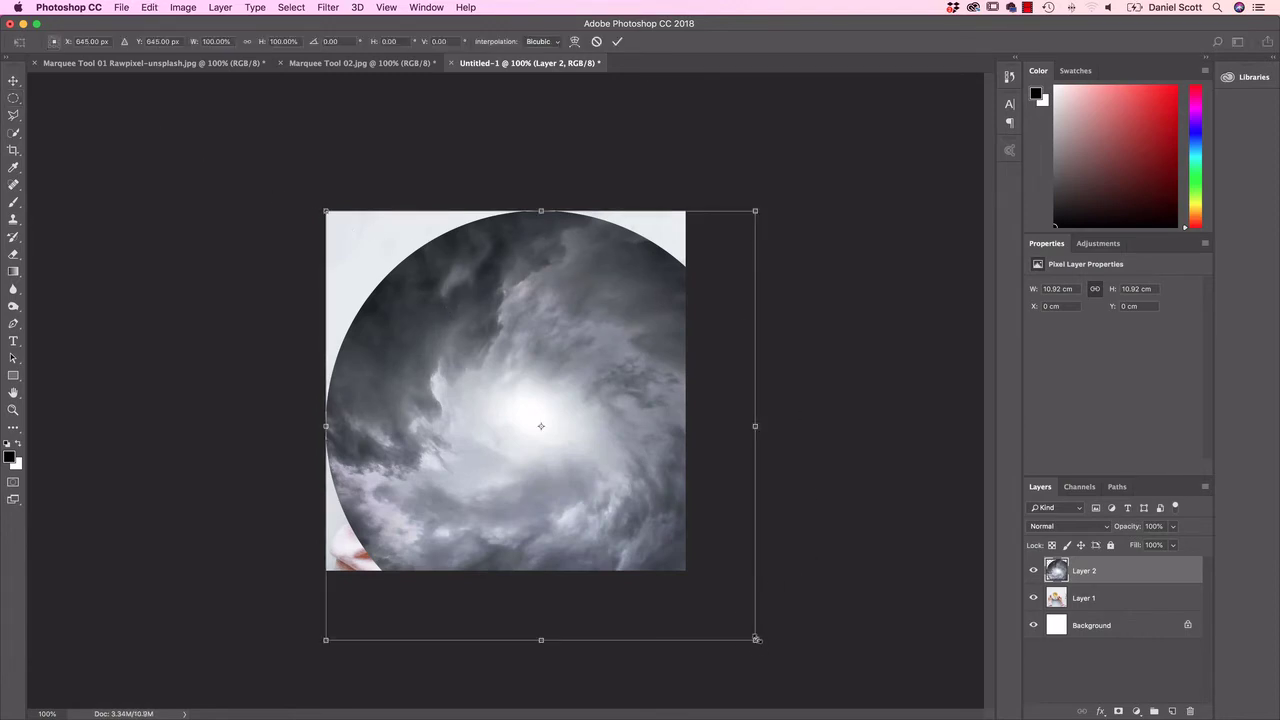
{"action": "left_click_drag", "start_coordinate": [757, 645], "coordinate": [512, 396]}
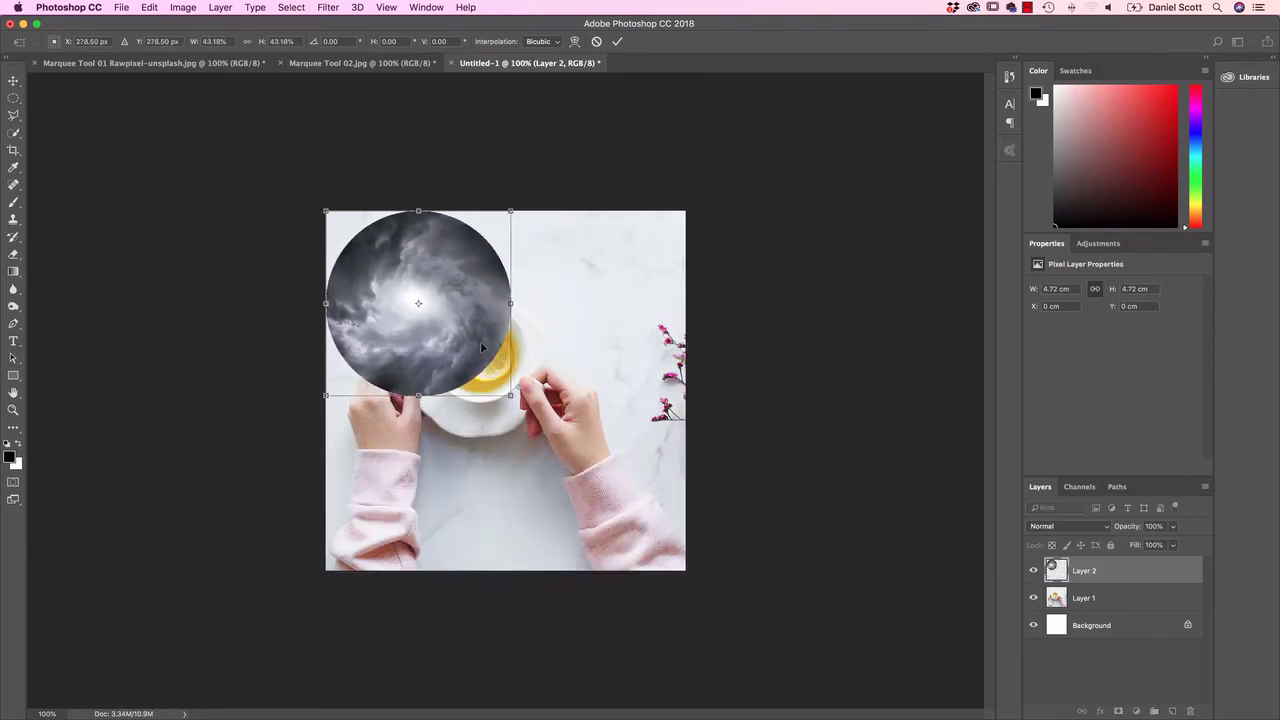
{"action": "left_click_drag", "start_coordinate": [328, 211], "coordinate": [430, 308]}
{"action": "left_click_drag", "start_coordinate": [498, 351], "coordinate": [507, 360]}
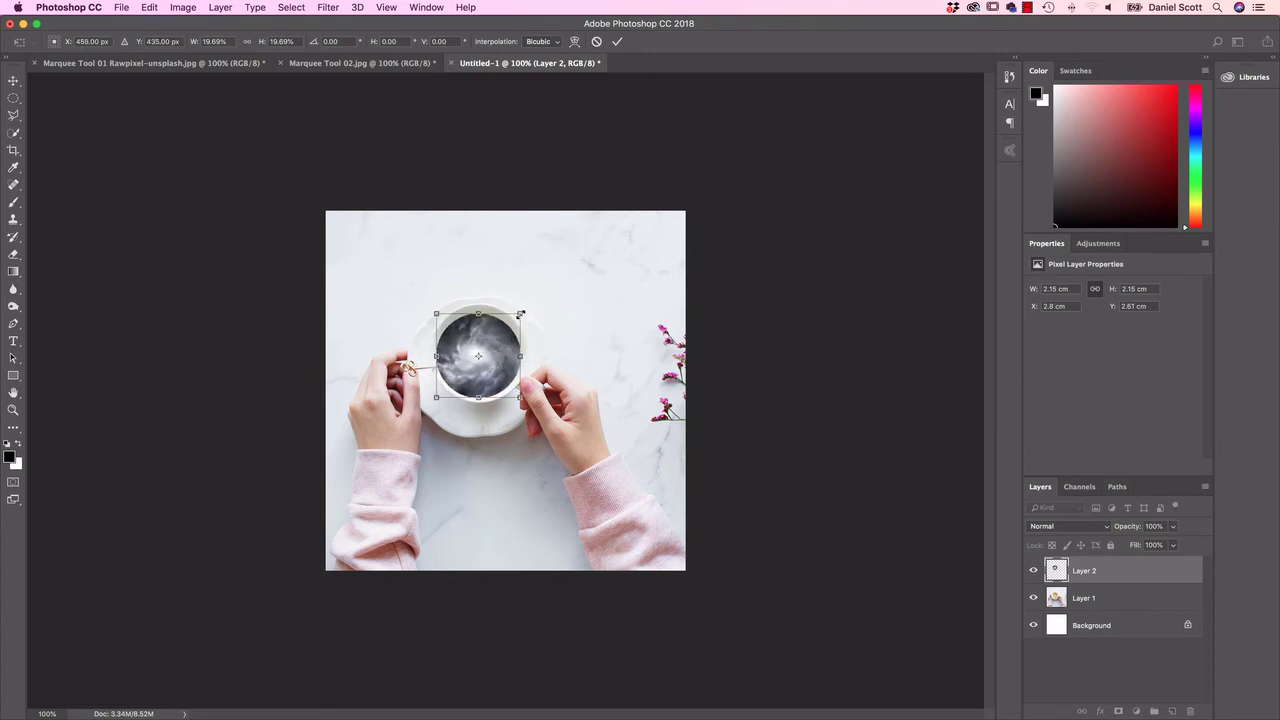
Fine-tune the storm circle's scale to about 19.3% and shift it to fit inside the cup's rim.
{"action": "left_click_drag", "start_coordinate": [522, 313], "coordinate": [526, 307]}
{"action": "mouse_move", "coordinate": [524, 369]}
{"action": "left_mouse_down"}
{"action": "mouse_move", "coordinate": [513, 351]}
{"action": "mouse_move", "coordinate": [503, 384]}
{"action": "mouse_move", "coordinate": [509, 351]}
{"action": "mouse_move", "coordinate": [485, 340]}
{"action": "mouse_move", "coordinate": [521, 378]}
{"action": "left_mouse_up"}
{"action": "left_click_drag", "start_coordinate": [524, 310], "coordinate": [520, 313]}
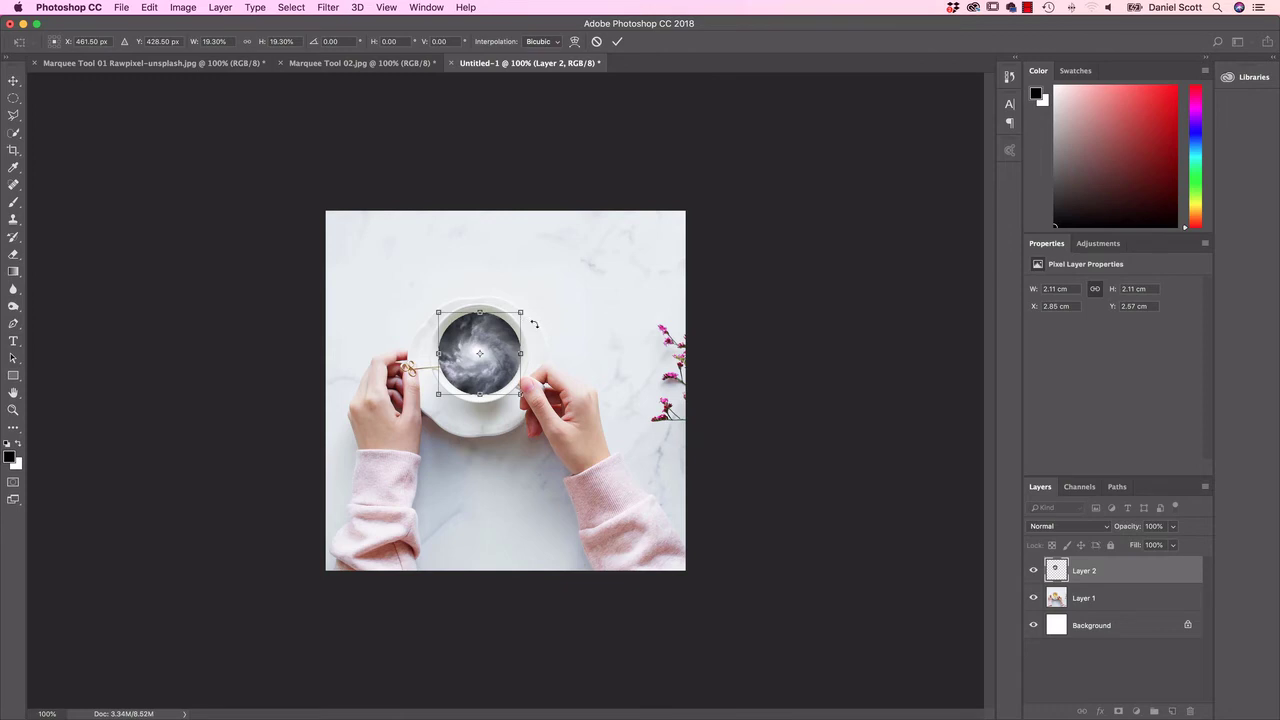
{"action": "mouse_move", "coordinate": [509, 341]}
{"action": "left_mouse_down"}
{"action": "mouse_move", "coordinate": [511, 327]}
{"action": "mouse_move", "coordinate": [511, 340]}
{"action": "mouse_move", "coordinate": [511, 328]}
{"action": "mouse_move", "coordinate": [546, 334]}
{"action": "mouse_move", "coordinate": [511, 342]}
{"action": "left_mouse_up"}
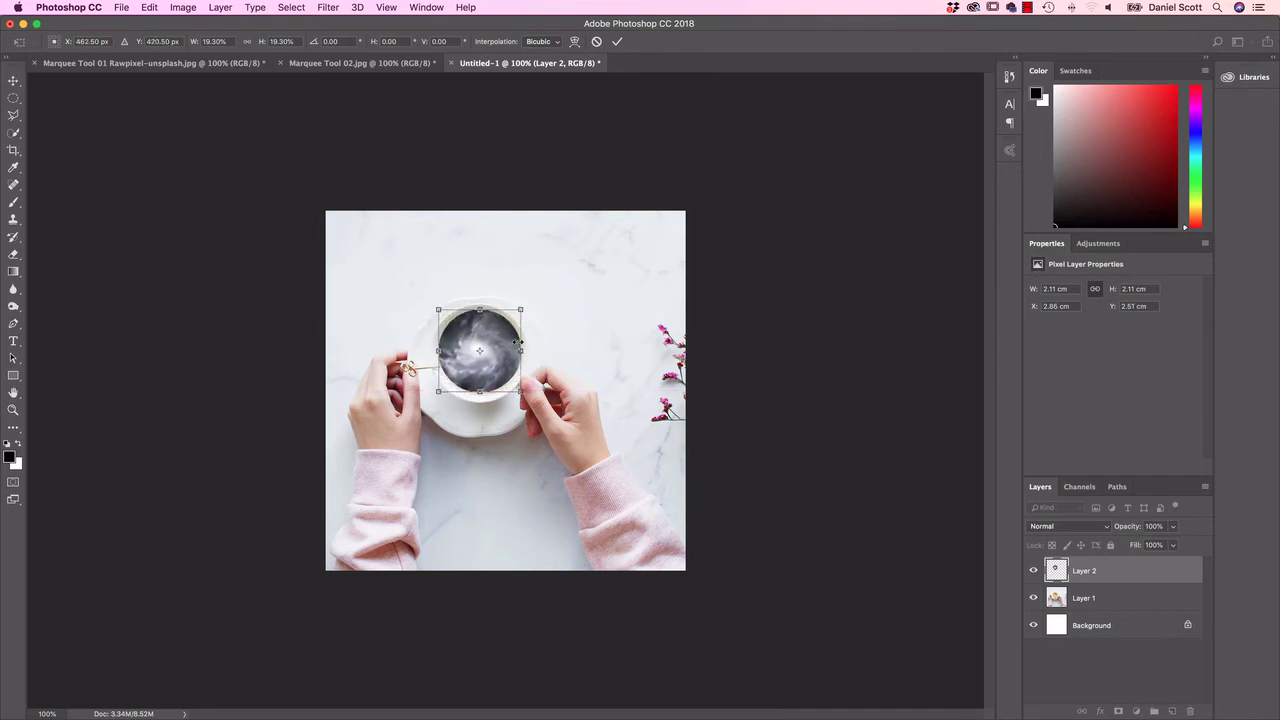
Nudge the storm circle 11 px down and slightly left and up to centre it in the cup, and commit the transform.
{"action": "key", "text": "Down"}
{"action": "key", "text": "Down"}
{"action": "key", "text": "Down"}
{"action": "key", "text": "Down"}
{"action": "key", "text": "Down"}
{"action": "key", "text": "Down"}
{"action": "key", "text": "Down"}
{"action": "key", "text": "Down"}
{"action": "key", "text": "Down"}
{"action": "key", "text": "Down"}
{"action": "key", "text": "Down"}
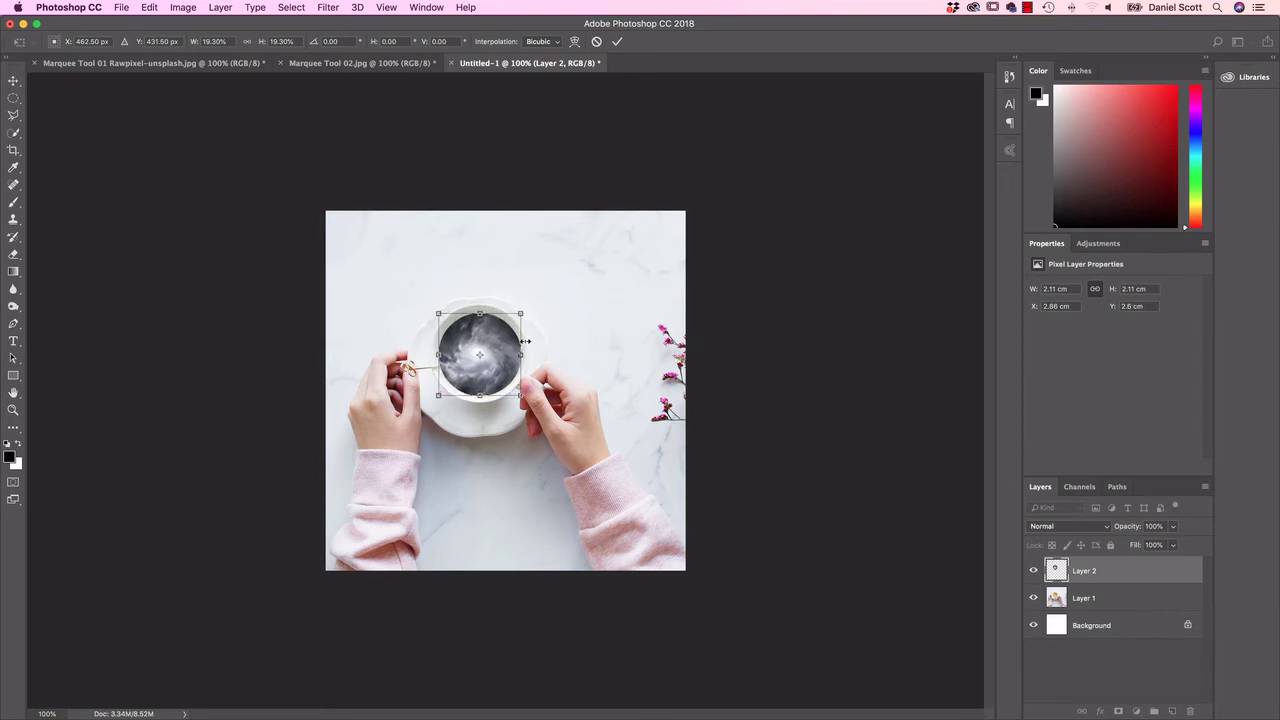
{"action": "key", "text": "Left"}
{"action": "key", "text": "Left"}
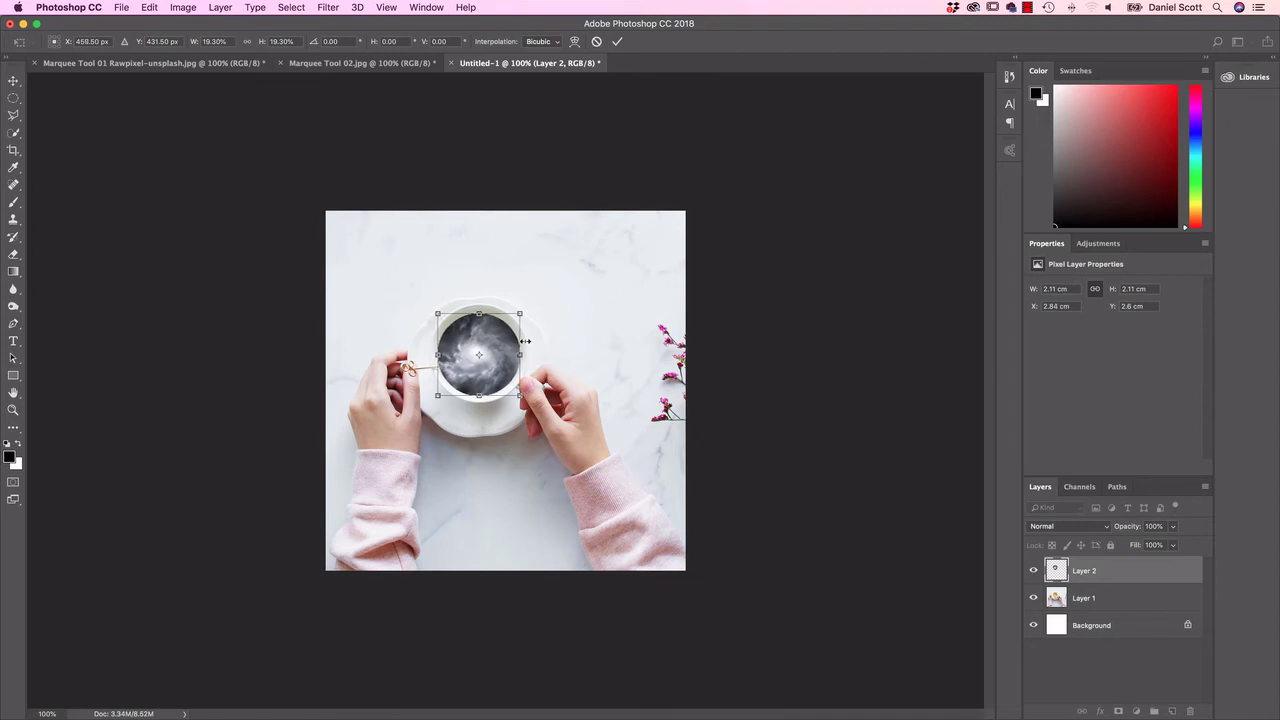
{"action": "key", "text": "Up"}
{"action": "key", "text": "Return"}
{"action": "key", "text": "m"}
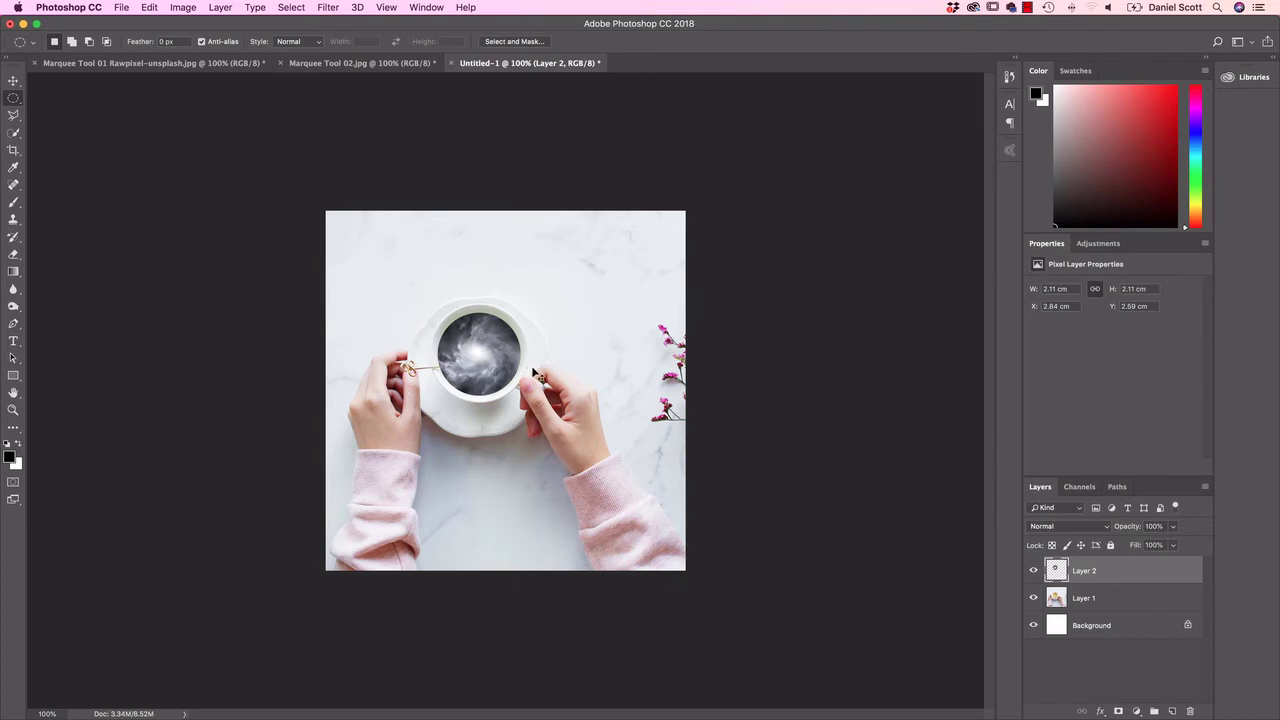
Save the document to the Desktop as "Storm in a Tea Cup V1" in Photoshop format with Maximize Compatibility enabled.
{"action": "key", "text": "super+s"}
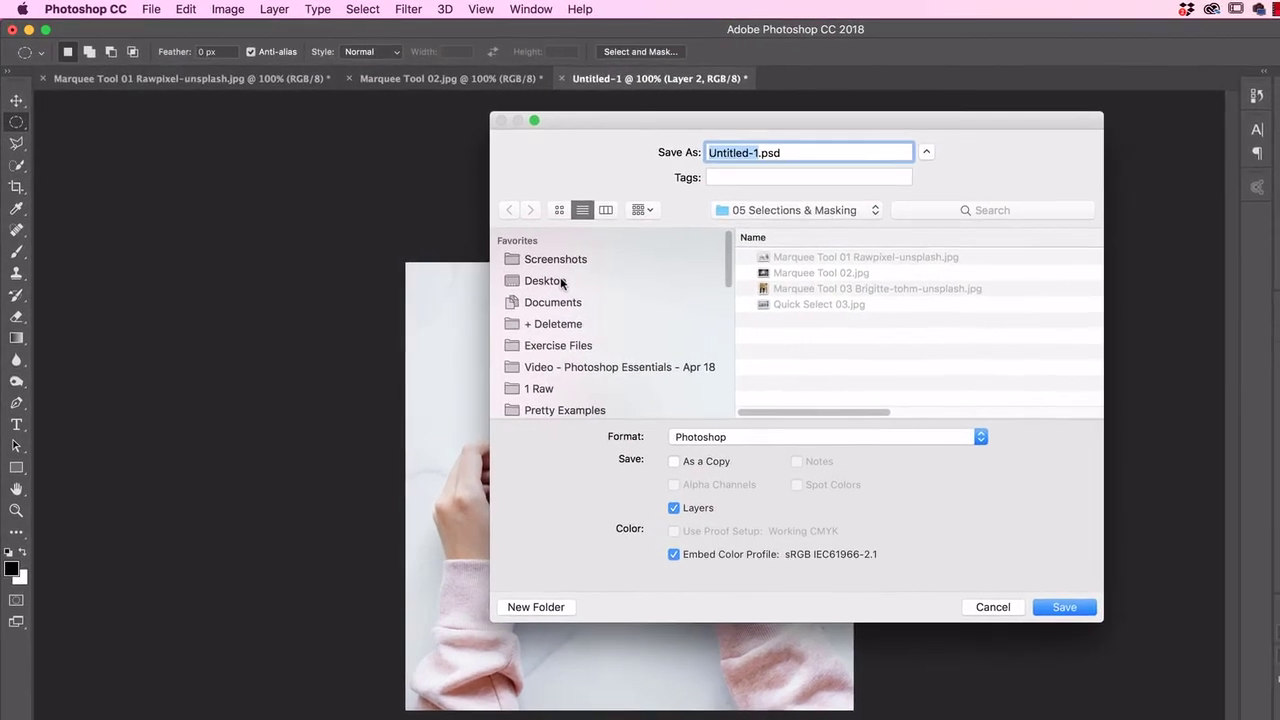
{"action": "left_click", "coordinate": [447, 226]}
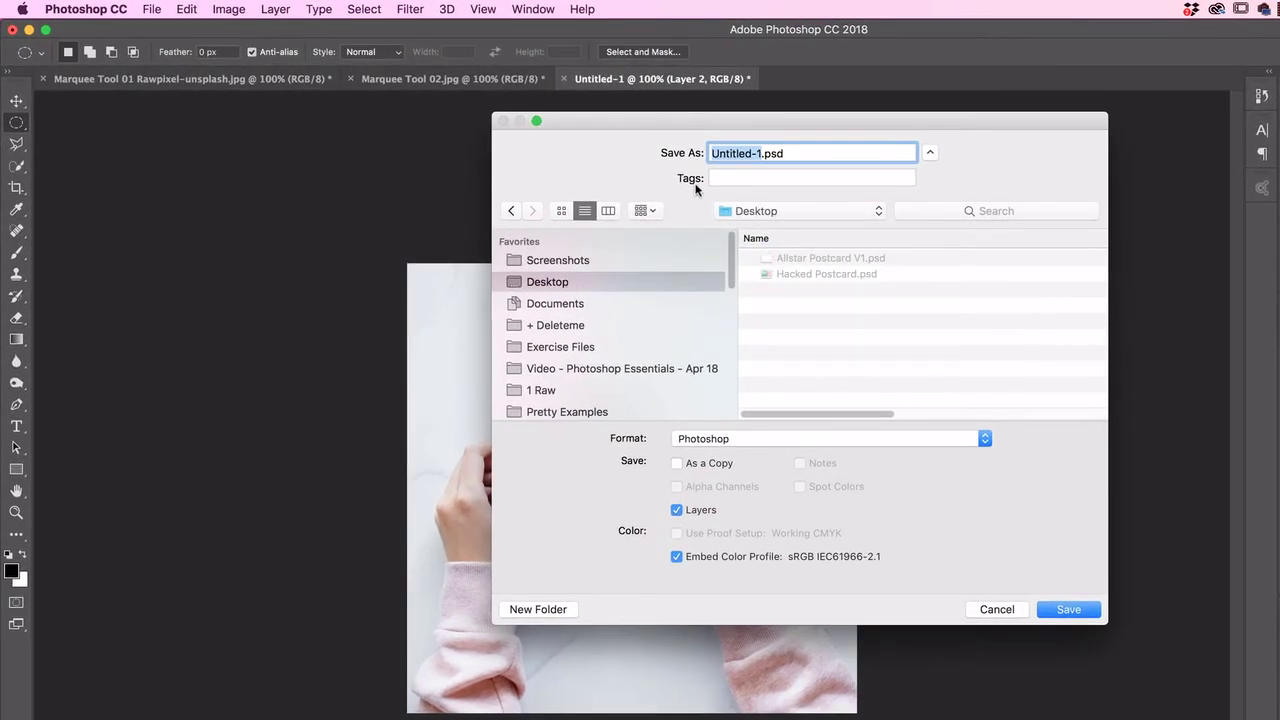
{"action": "type", "text": "Storm in a Tea "}
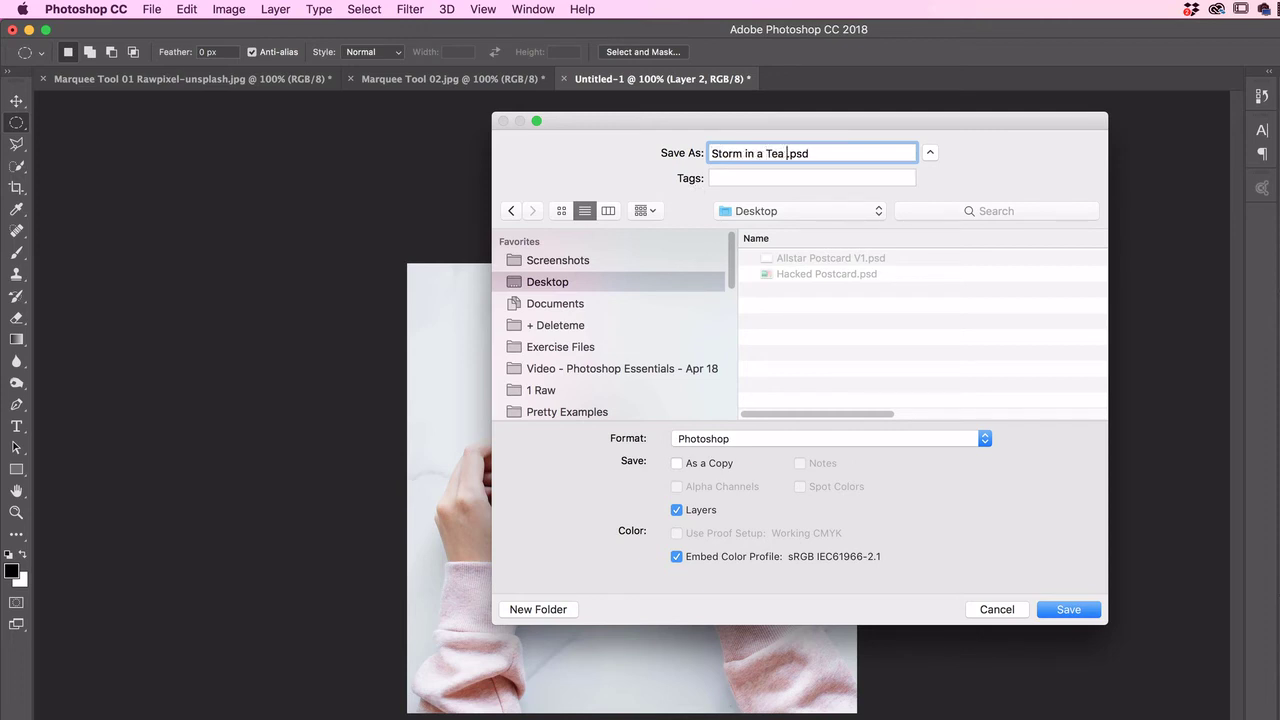
{"action": "type", "text": "Cup V1"}
{"action": "key", "text": "Return"}
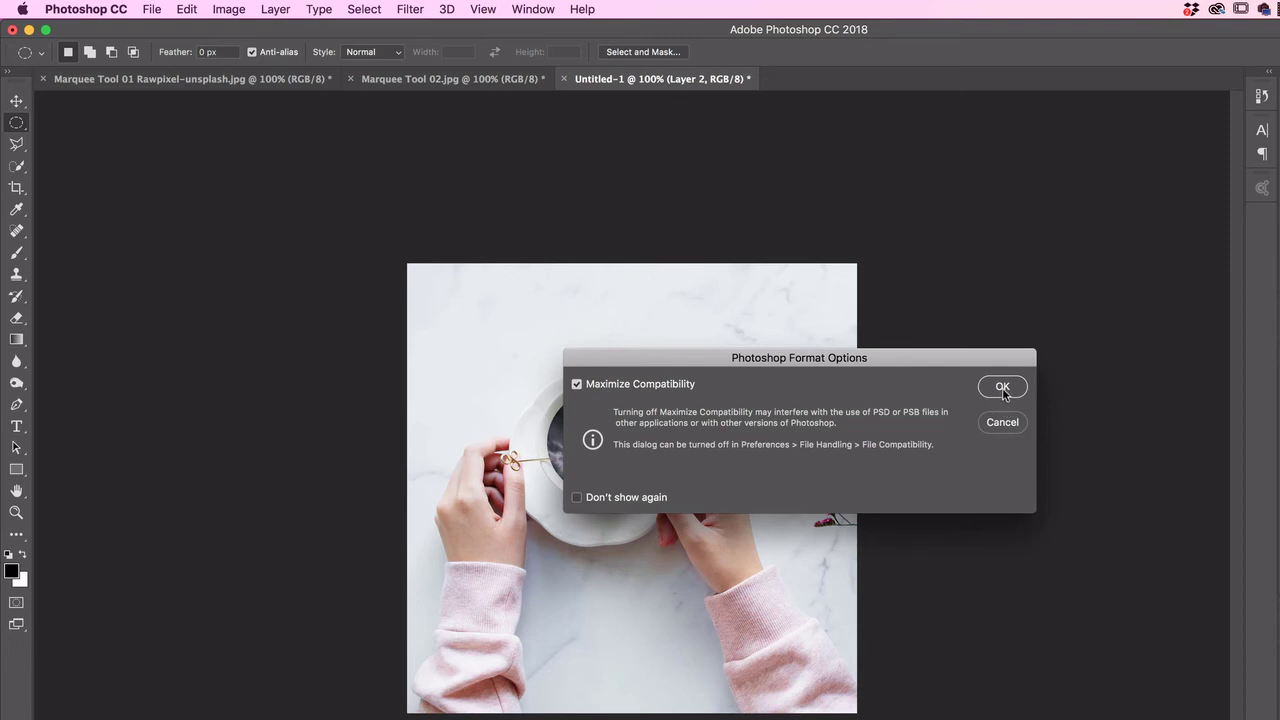
{"action": "left_click", "coordinate": [577, 385]}
{"action": "left_click", "coordinate": [578, 385]}
{"action": "left_click", "coordinate": [1003, 387]}
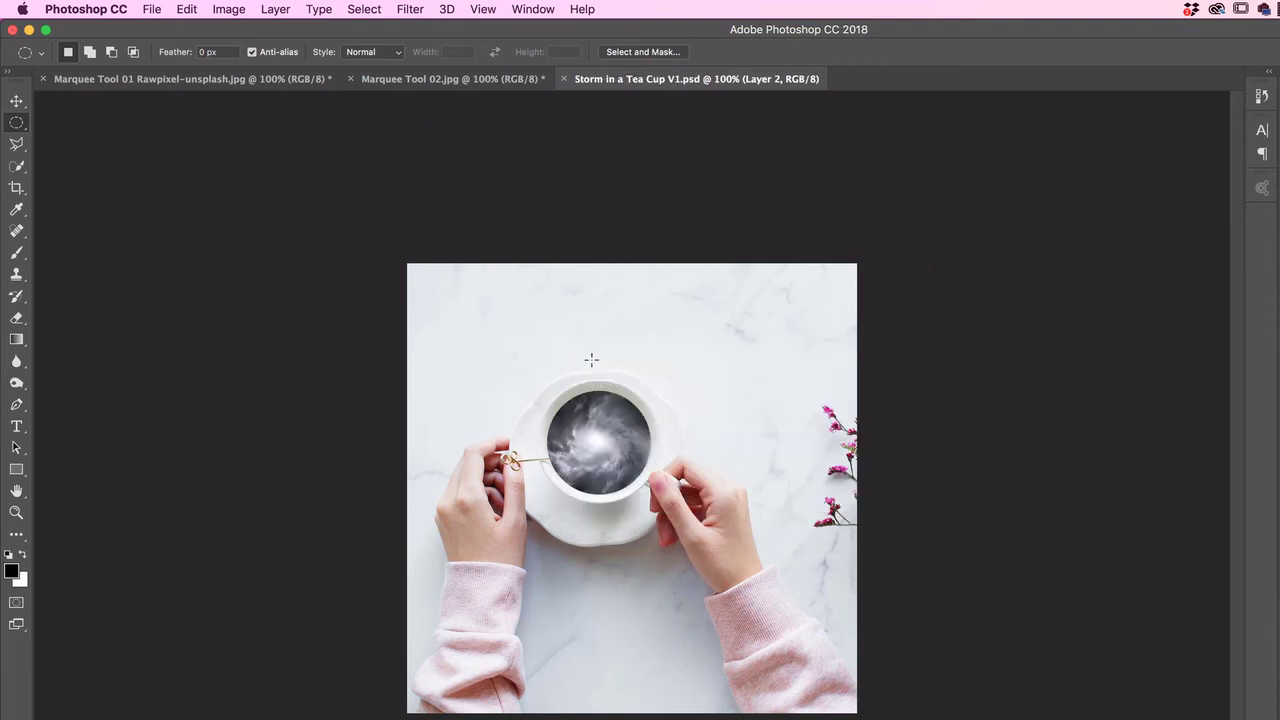
Open the Marquee Tool 03 JPG from the 05 Selections & Masking folder in Exercise Files.
{"action": "left_click", "coordinate": [153, 10]}
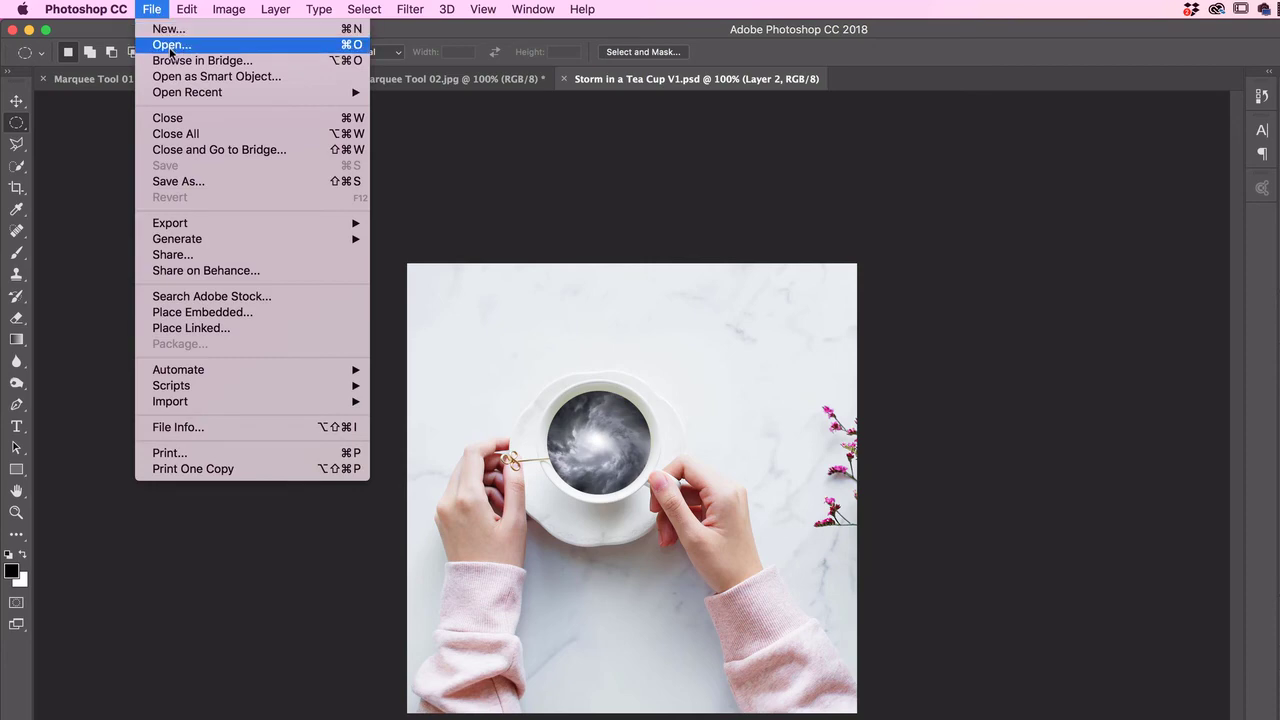
{"action": "left_click", "coordinate": [171, 47]}
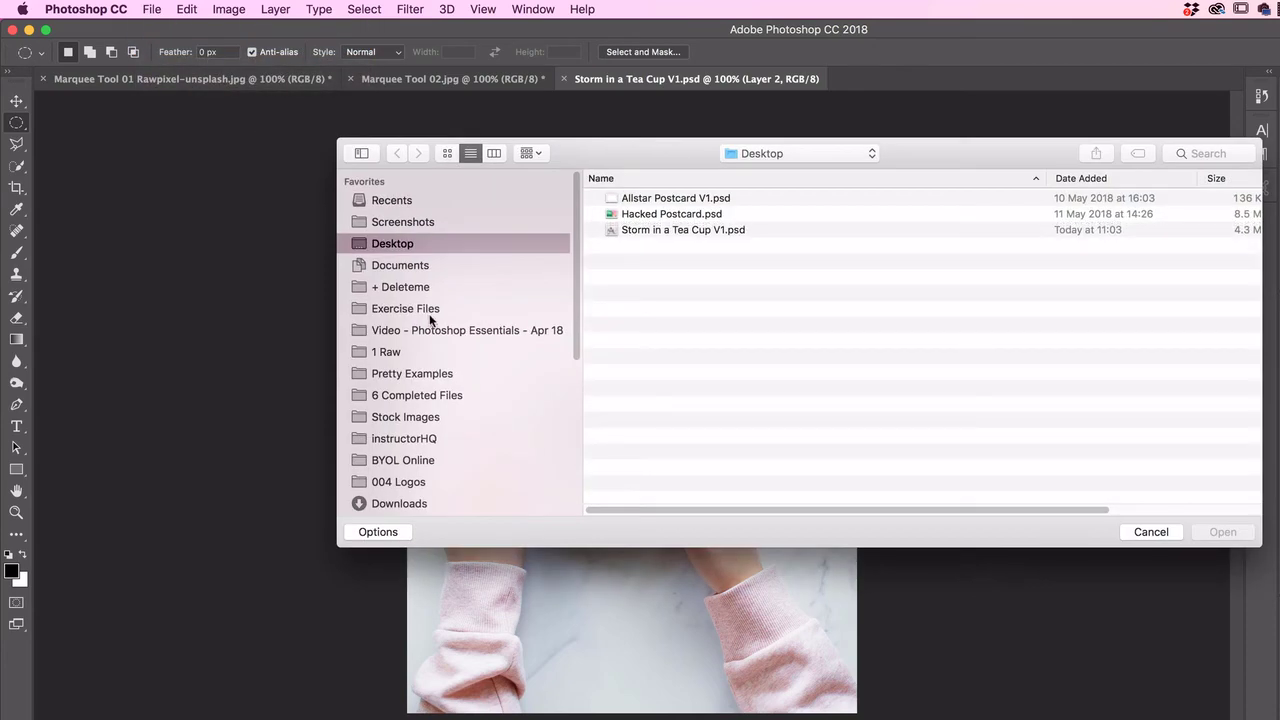
{"action": "left_click", "coordinate": [431, 316]}
{"action": "double_click", "coordinate": [645, 263]}
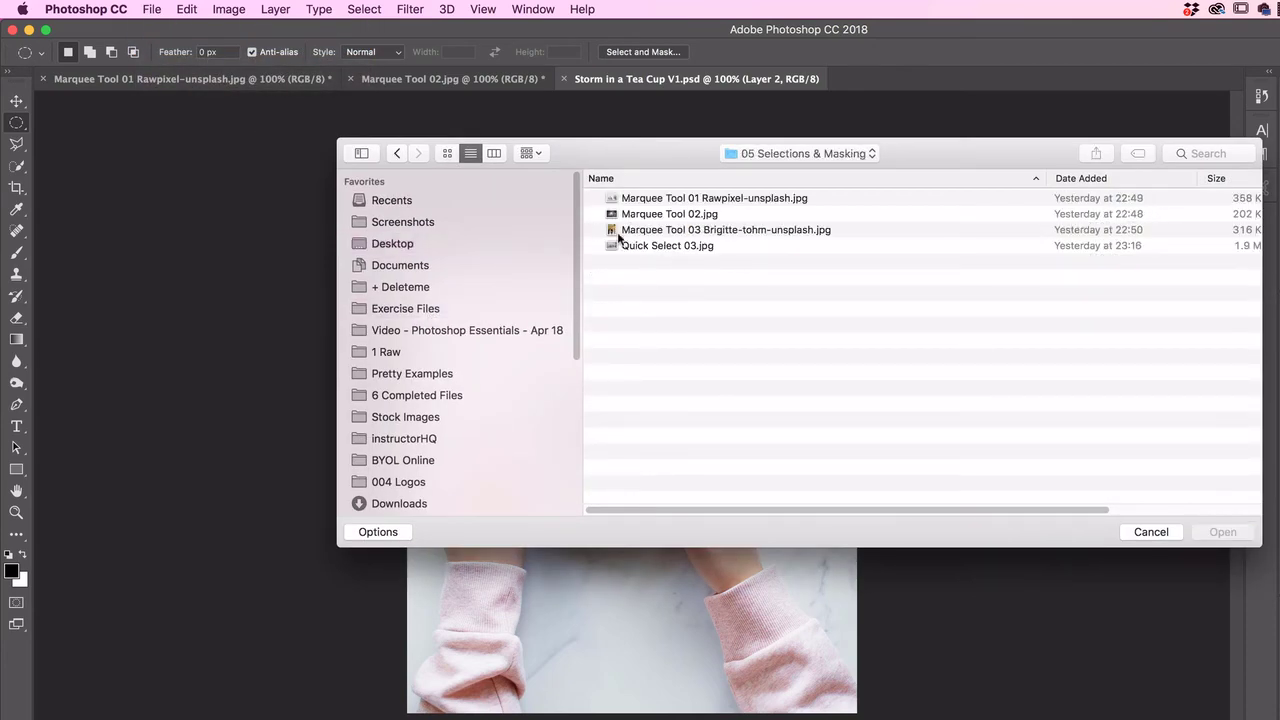
{"action": "left_click", "coordinate": [648, 230]}
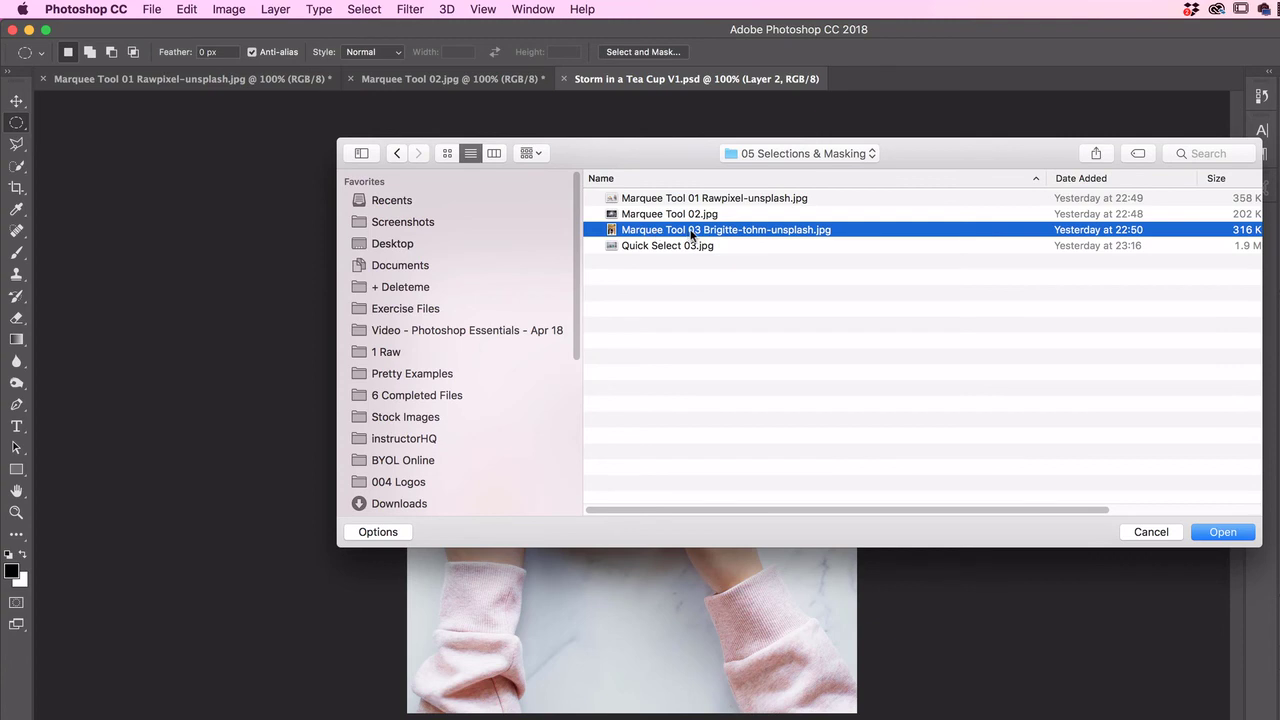
{"action": "left_click", "coordinate": [1224, 531]}
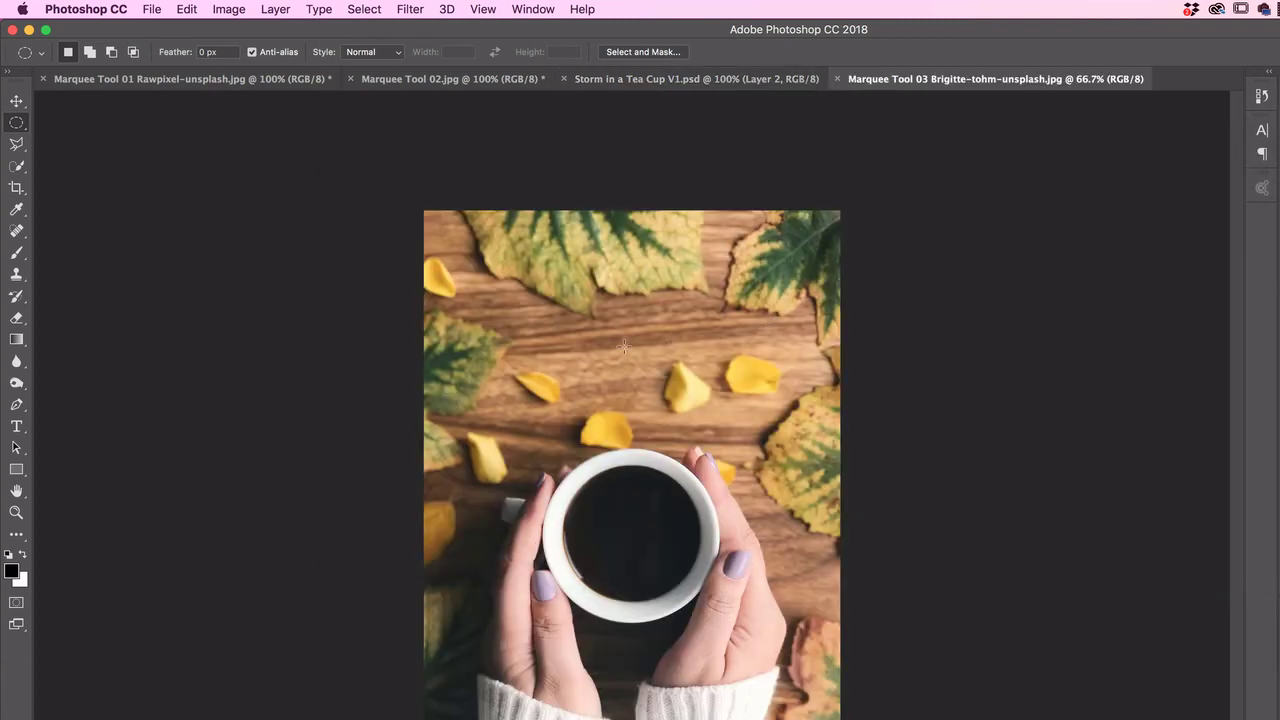